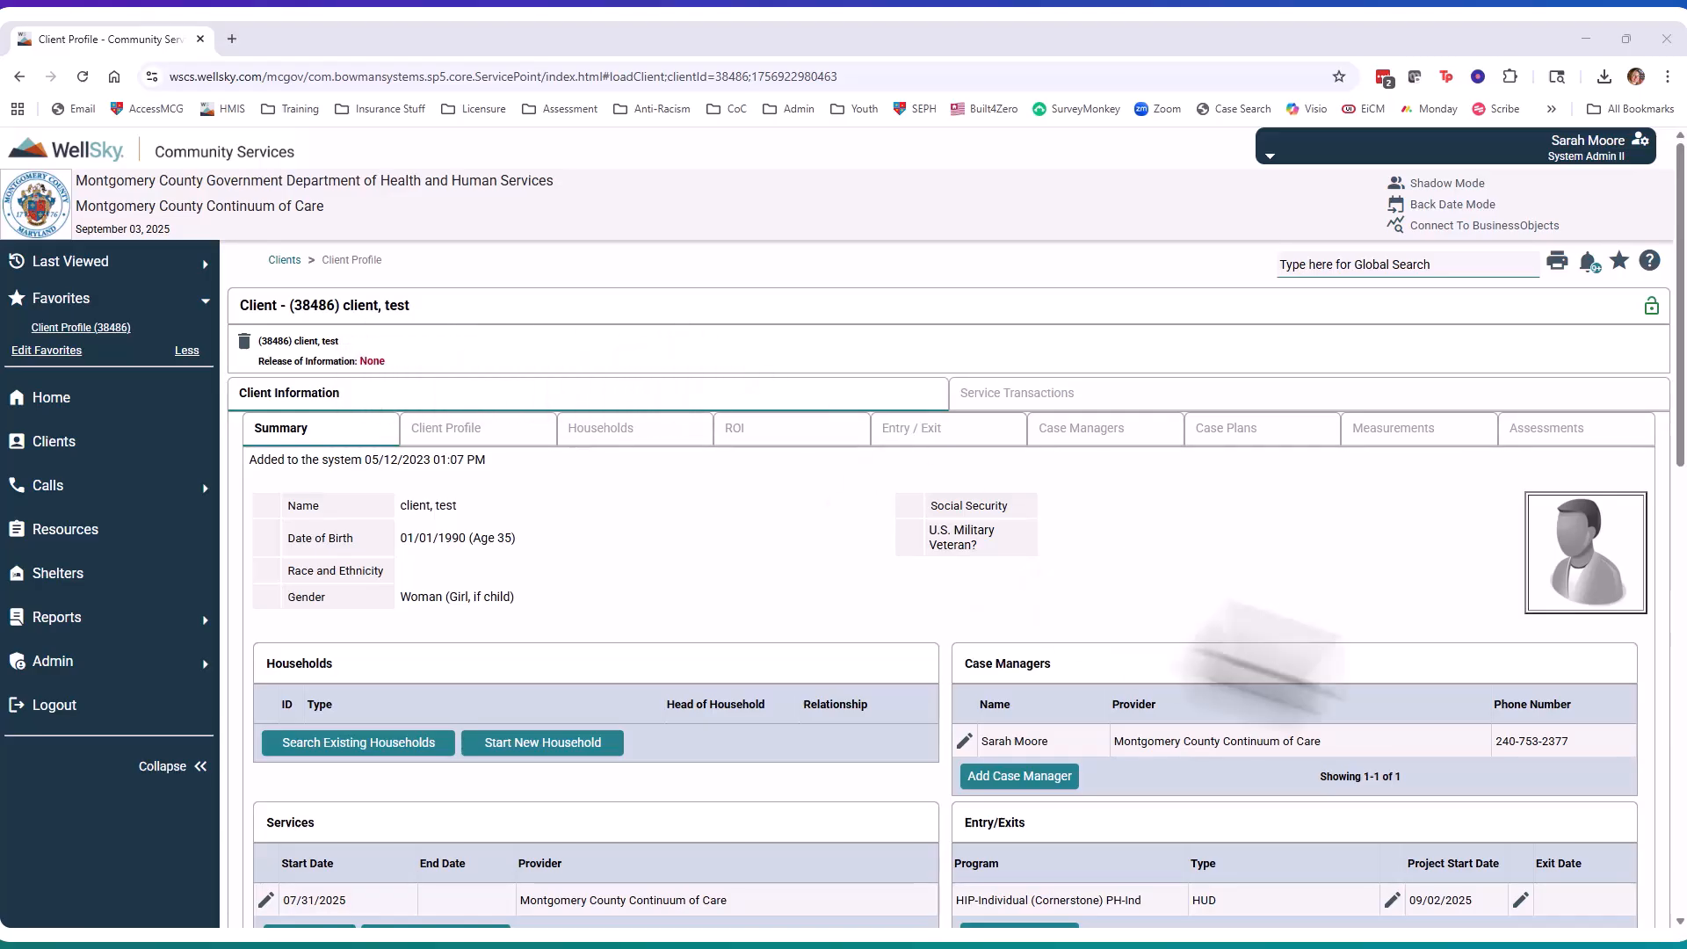
- Start a new entry/exit for the test client and find and select the provider MoCo Program Transfer Ind (415) using the keyword "transfer"
{"action": "scroll", "coordinate": [1283, 668], "scroll_direction": "down", "scroll_amount": 2}
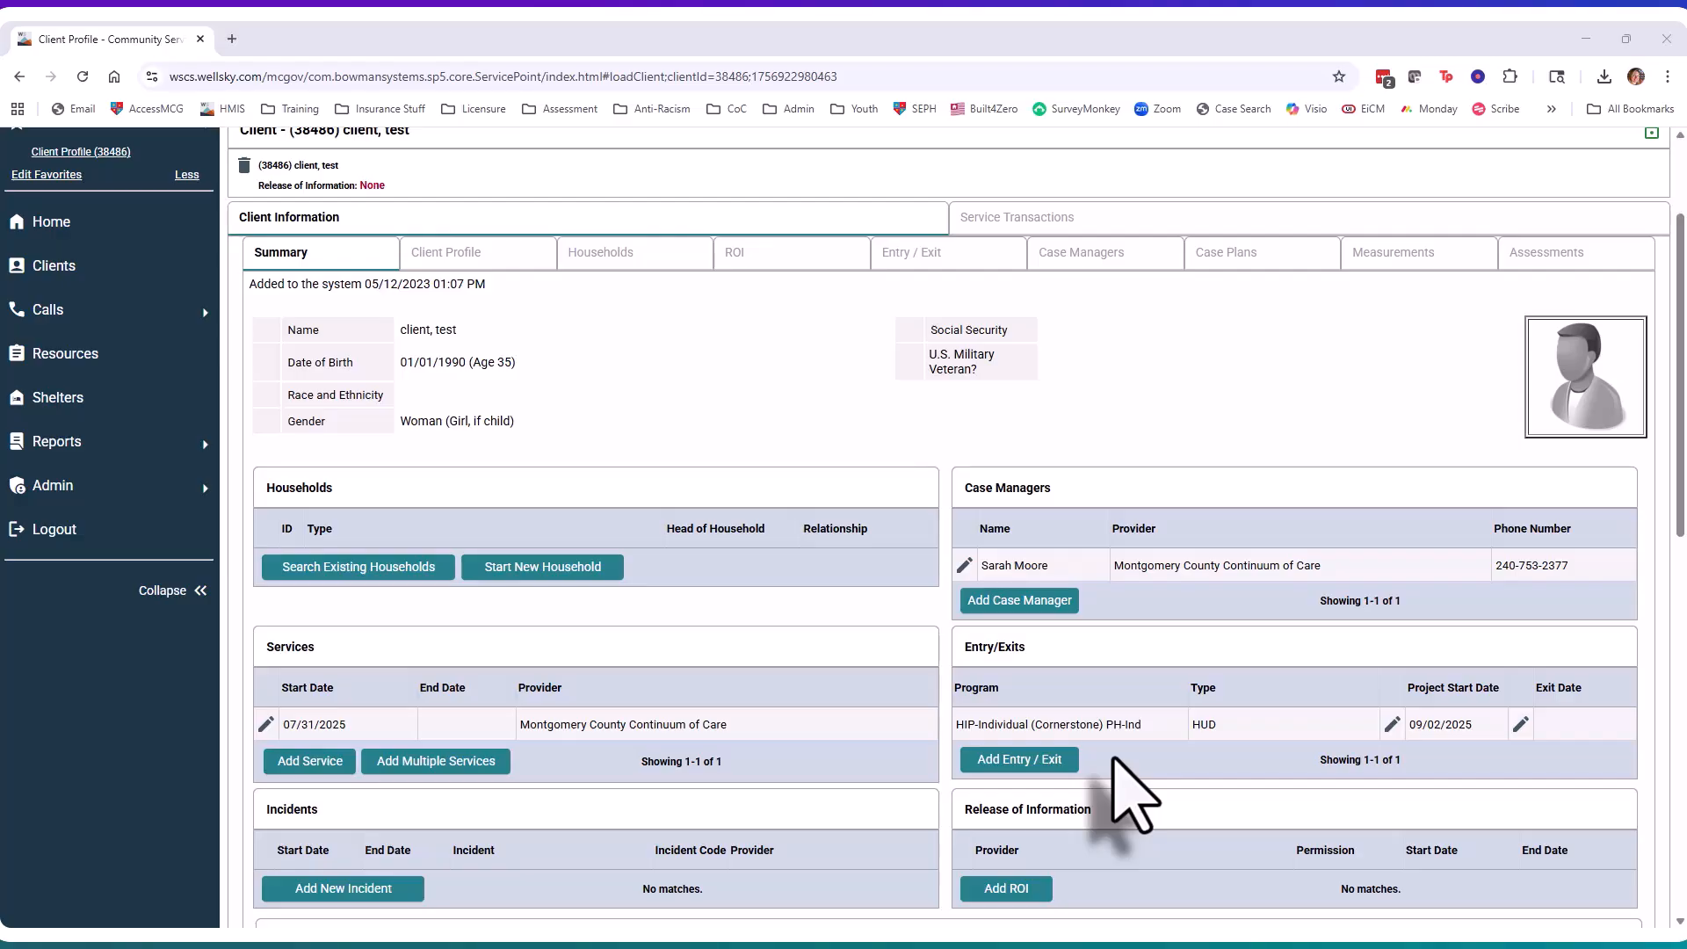
{"action": "left_click", "coordinate": [905, 255]}
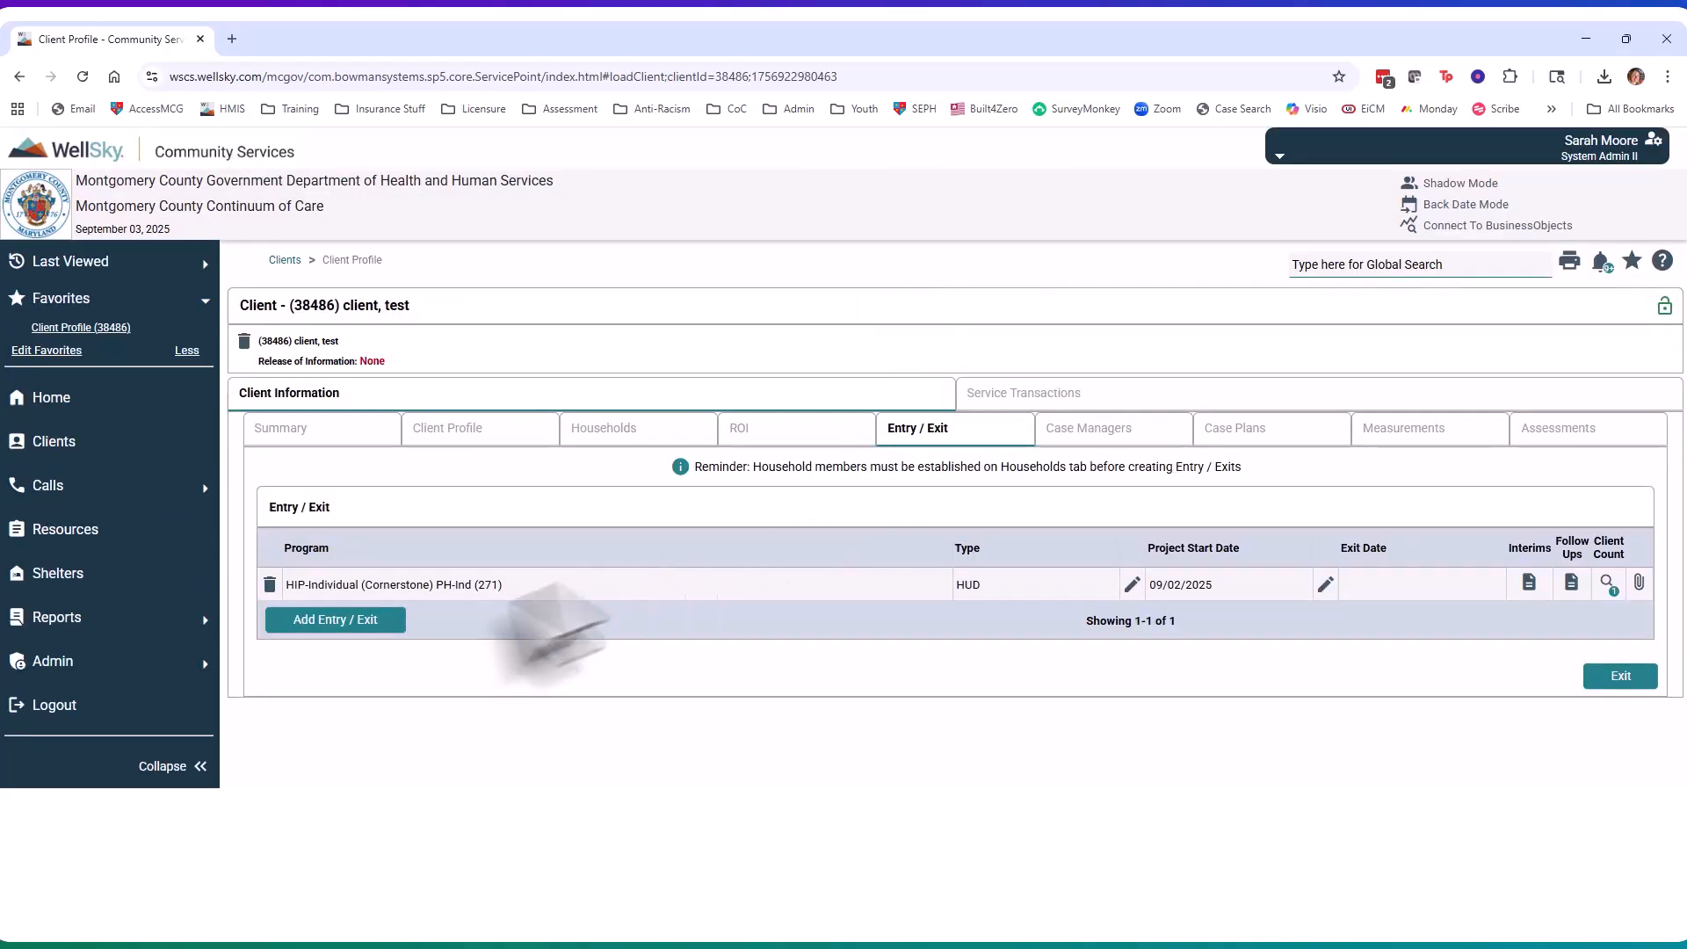
{"action": "left_click", "coordinate": [323, 622]}
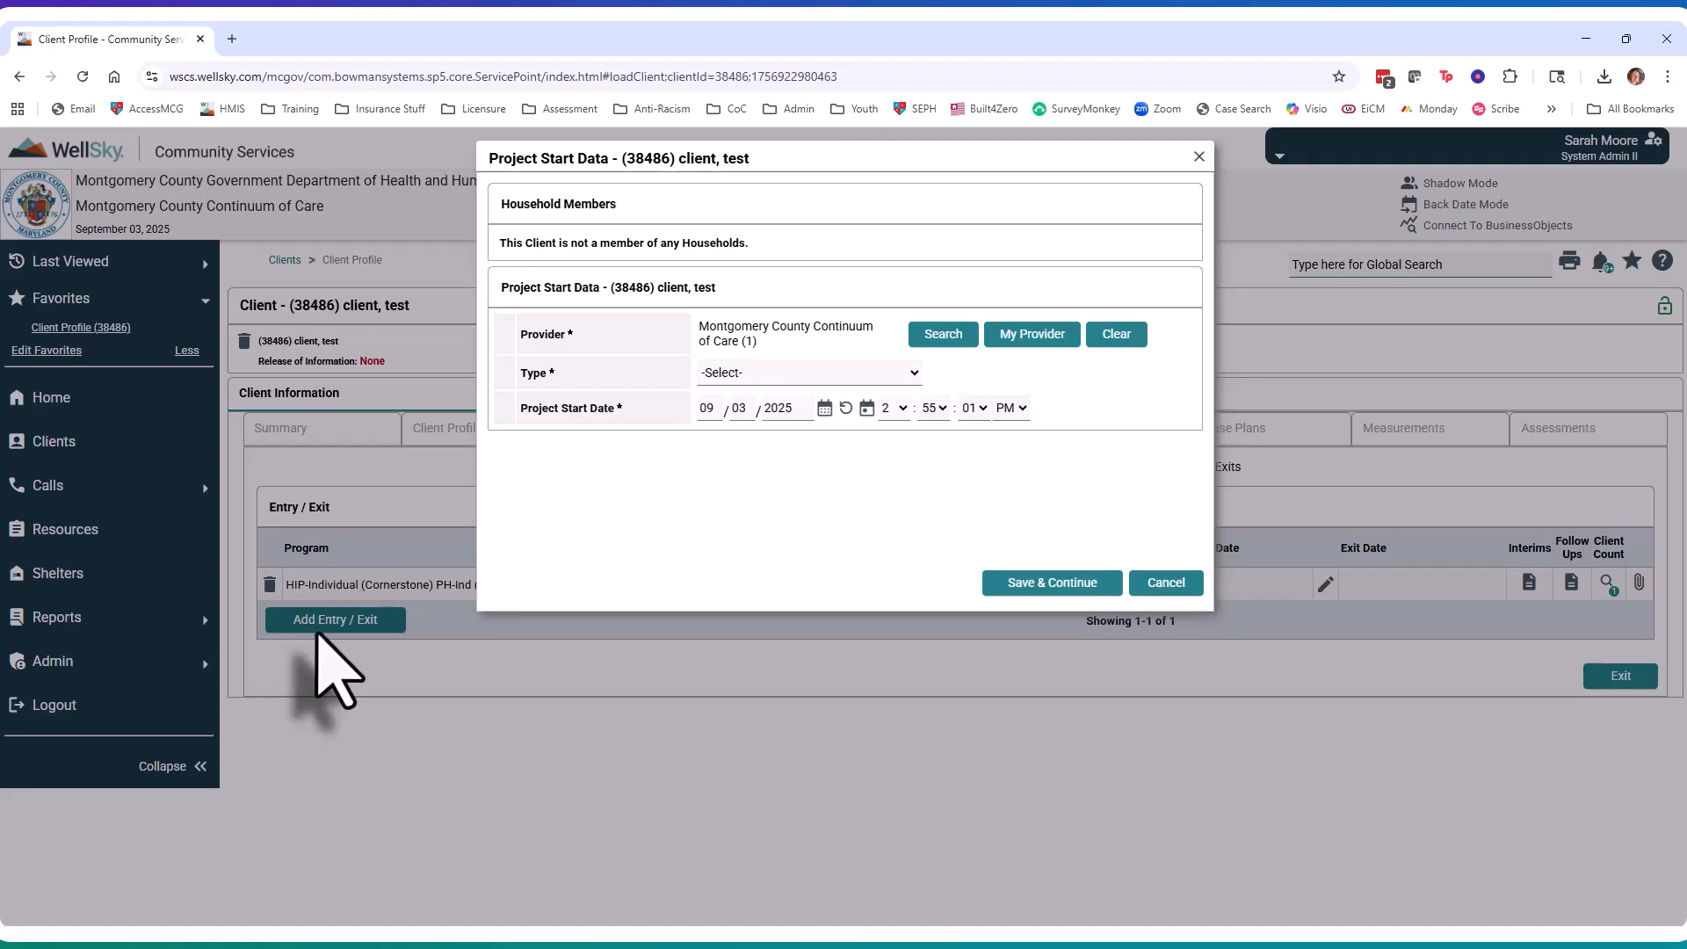
{"action": "left_click", "coordinate": [927, 338]}
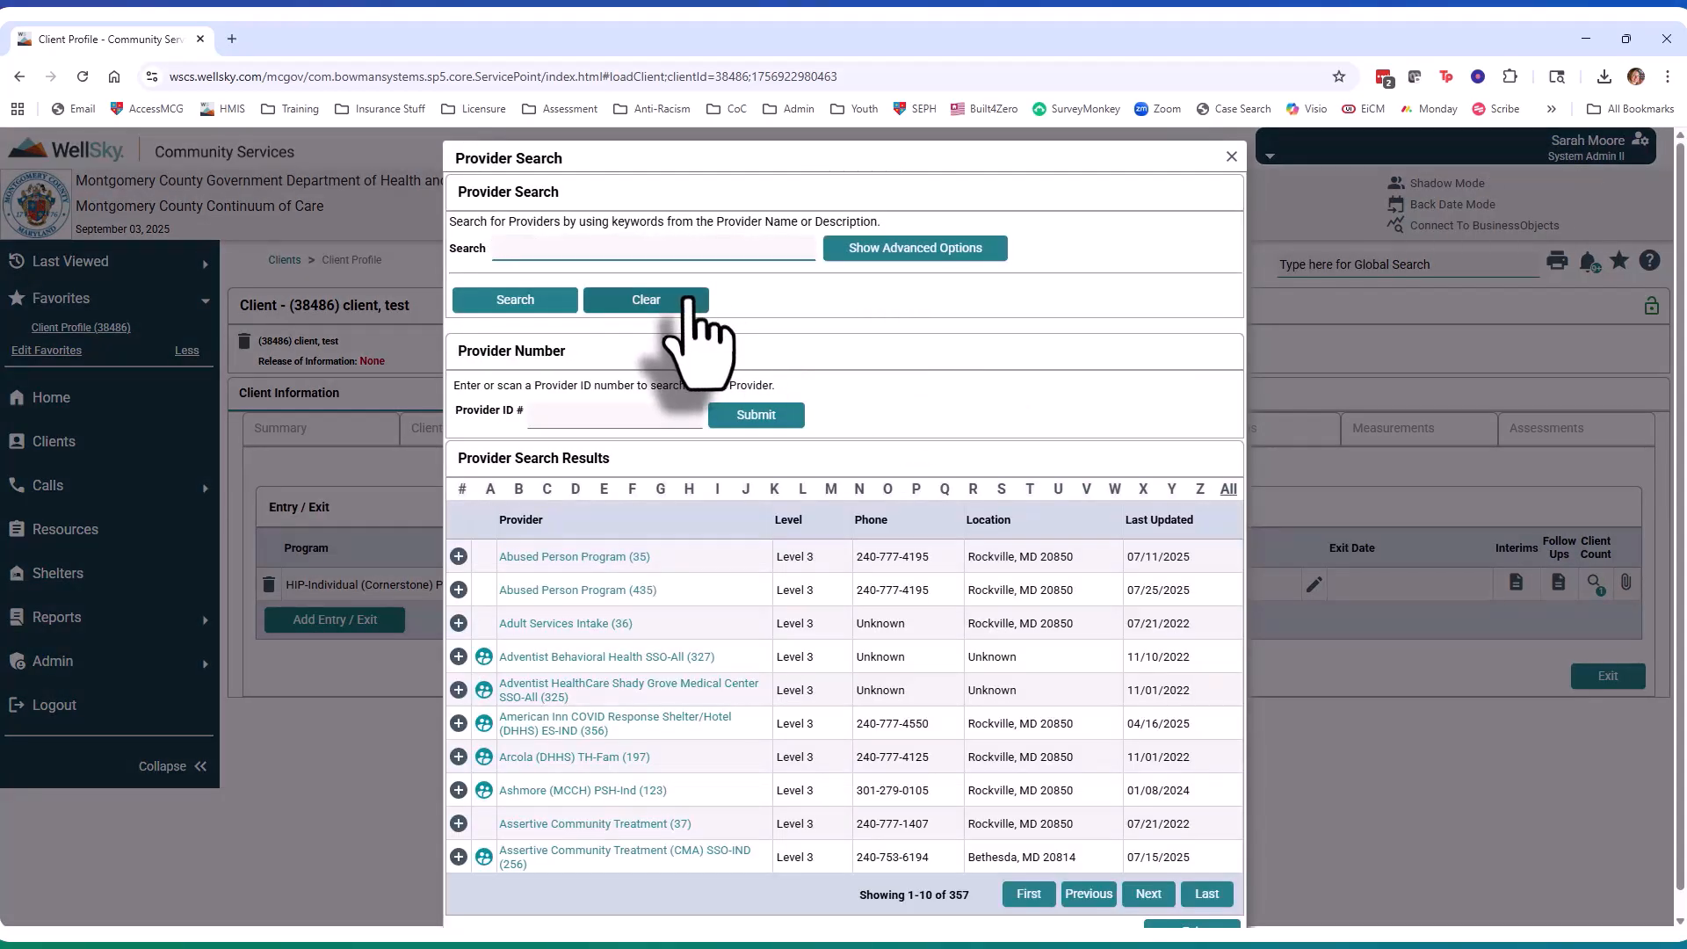
{"action": "left_click", "coordinate": [620, 250]}
{"action": "type", "text": "trans"}
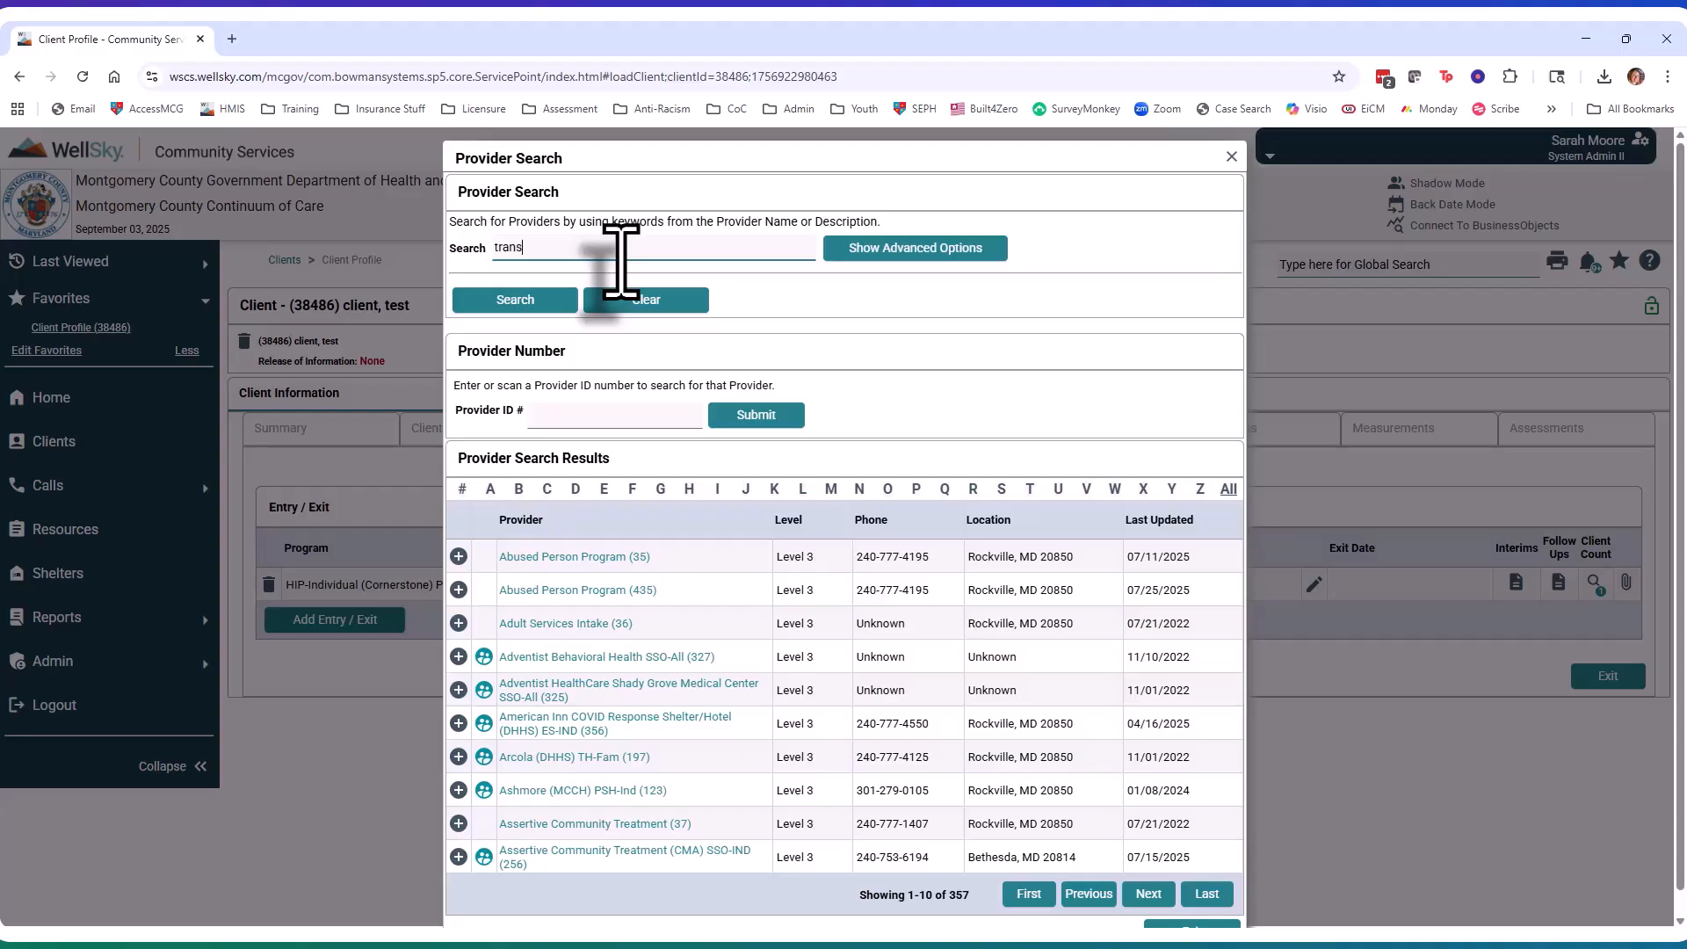
{"action": "type", "text": "fer"}
{"action": "key", "text": "Return"}
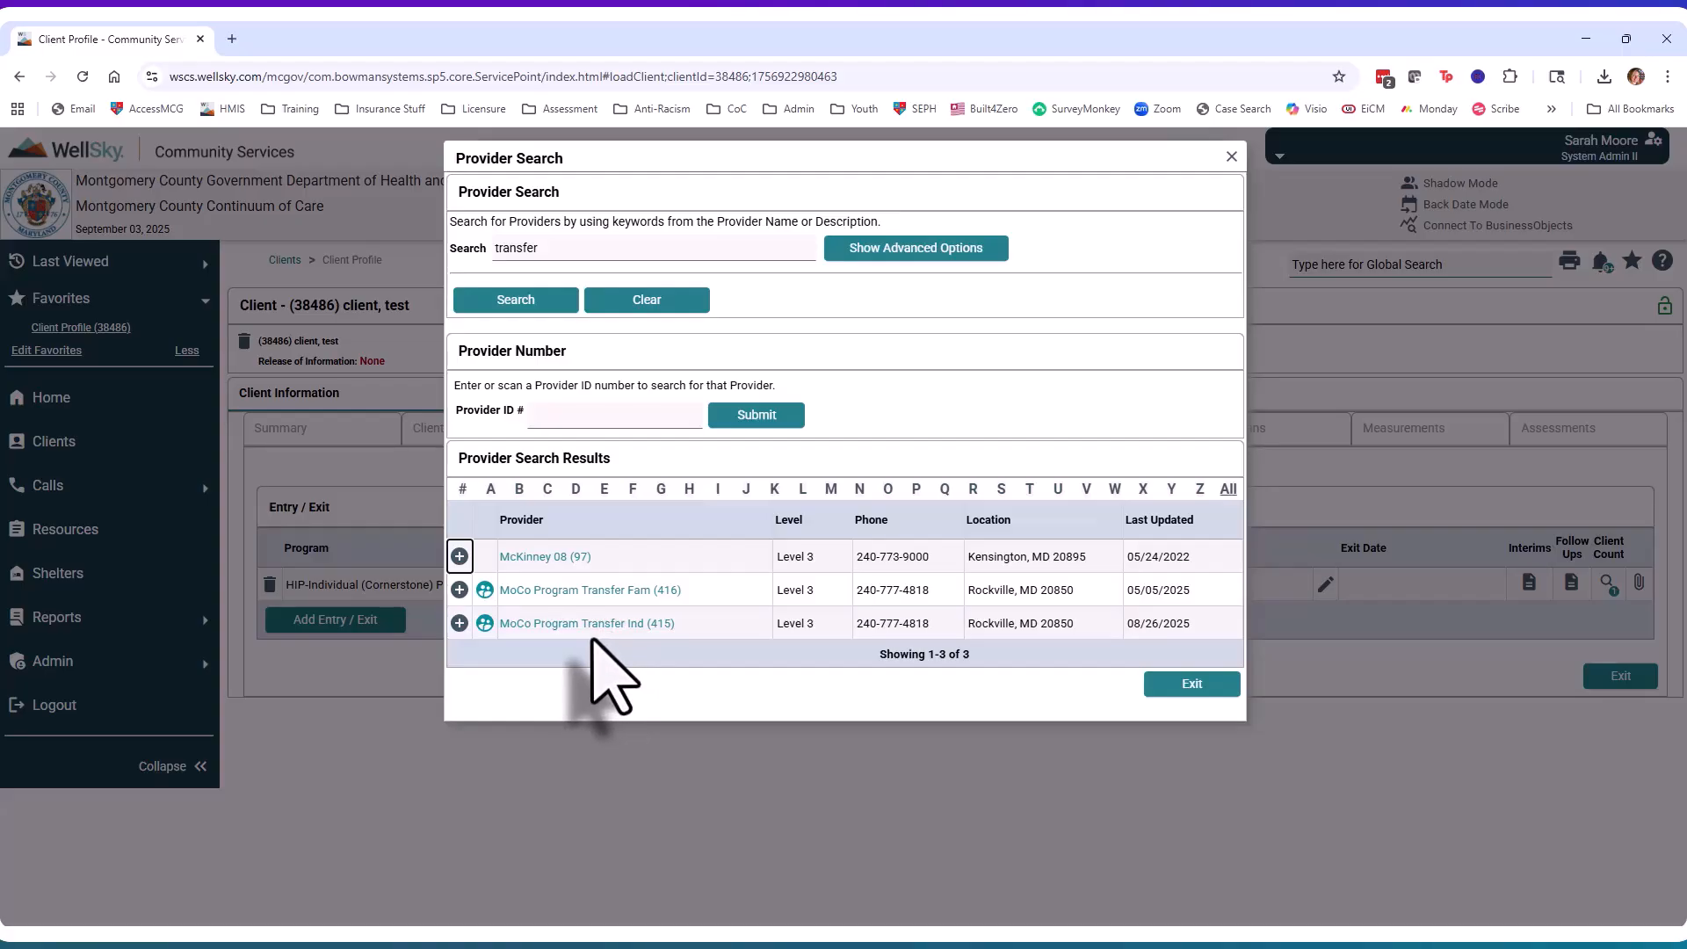
{"action": "left_click", "coordinate": [459, 622]}
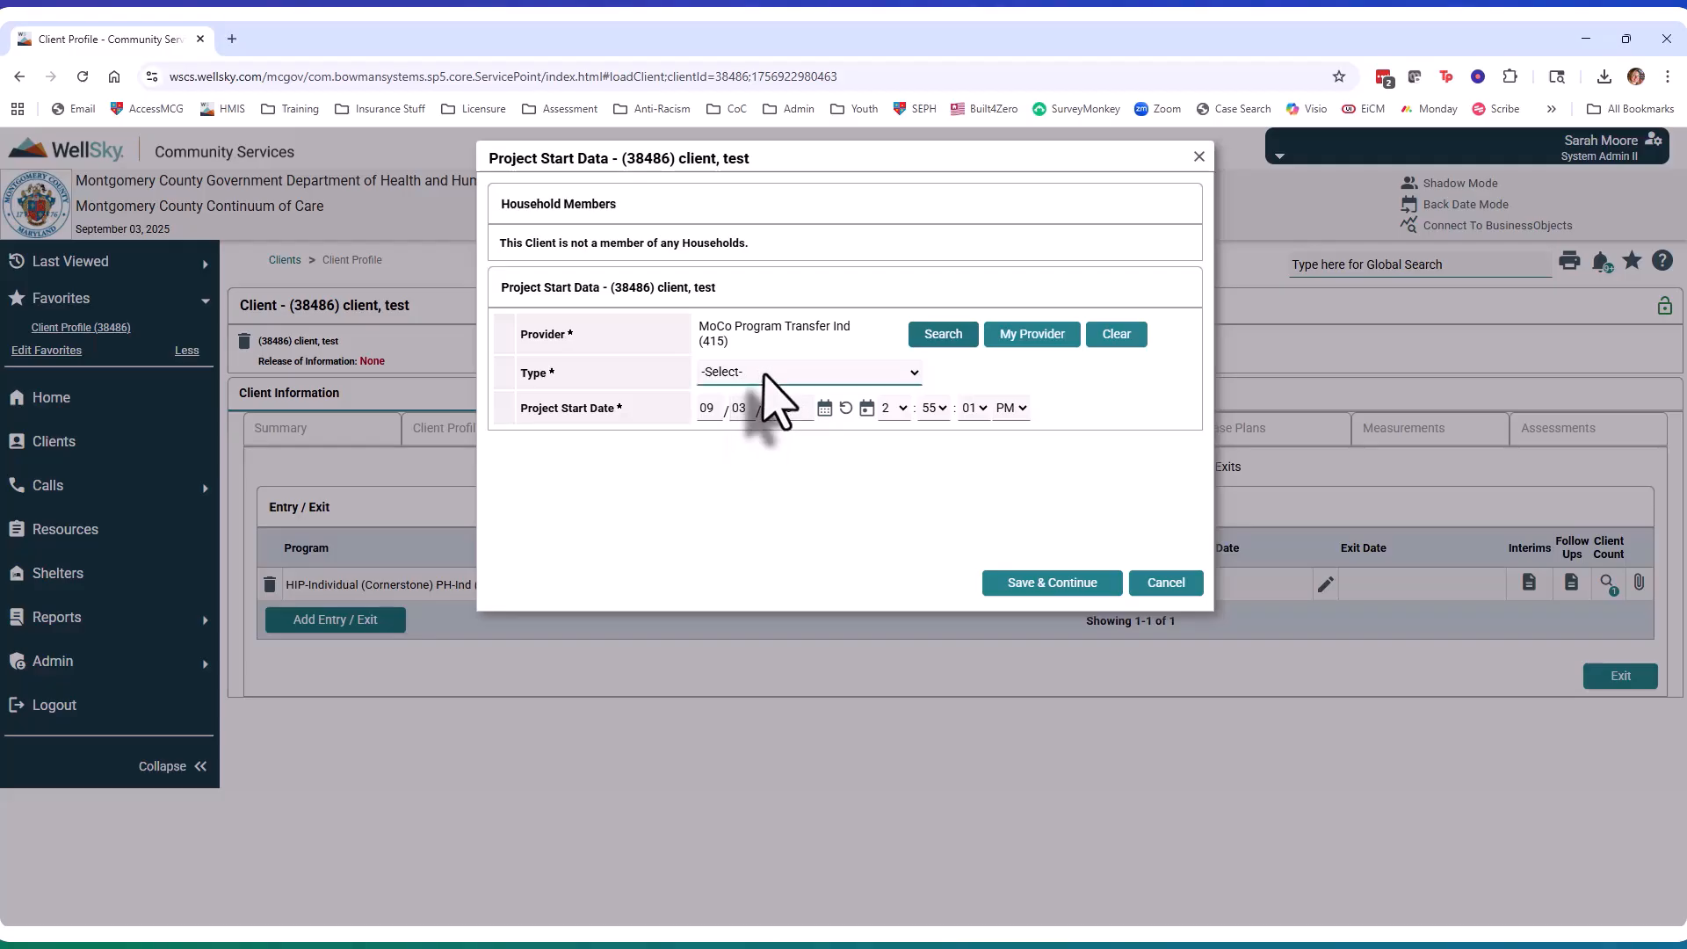
- Set the entry type to HUD and the project start time to 6:00:00 PM
{"action": "left_click", "coordinate": [780, 480]}
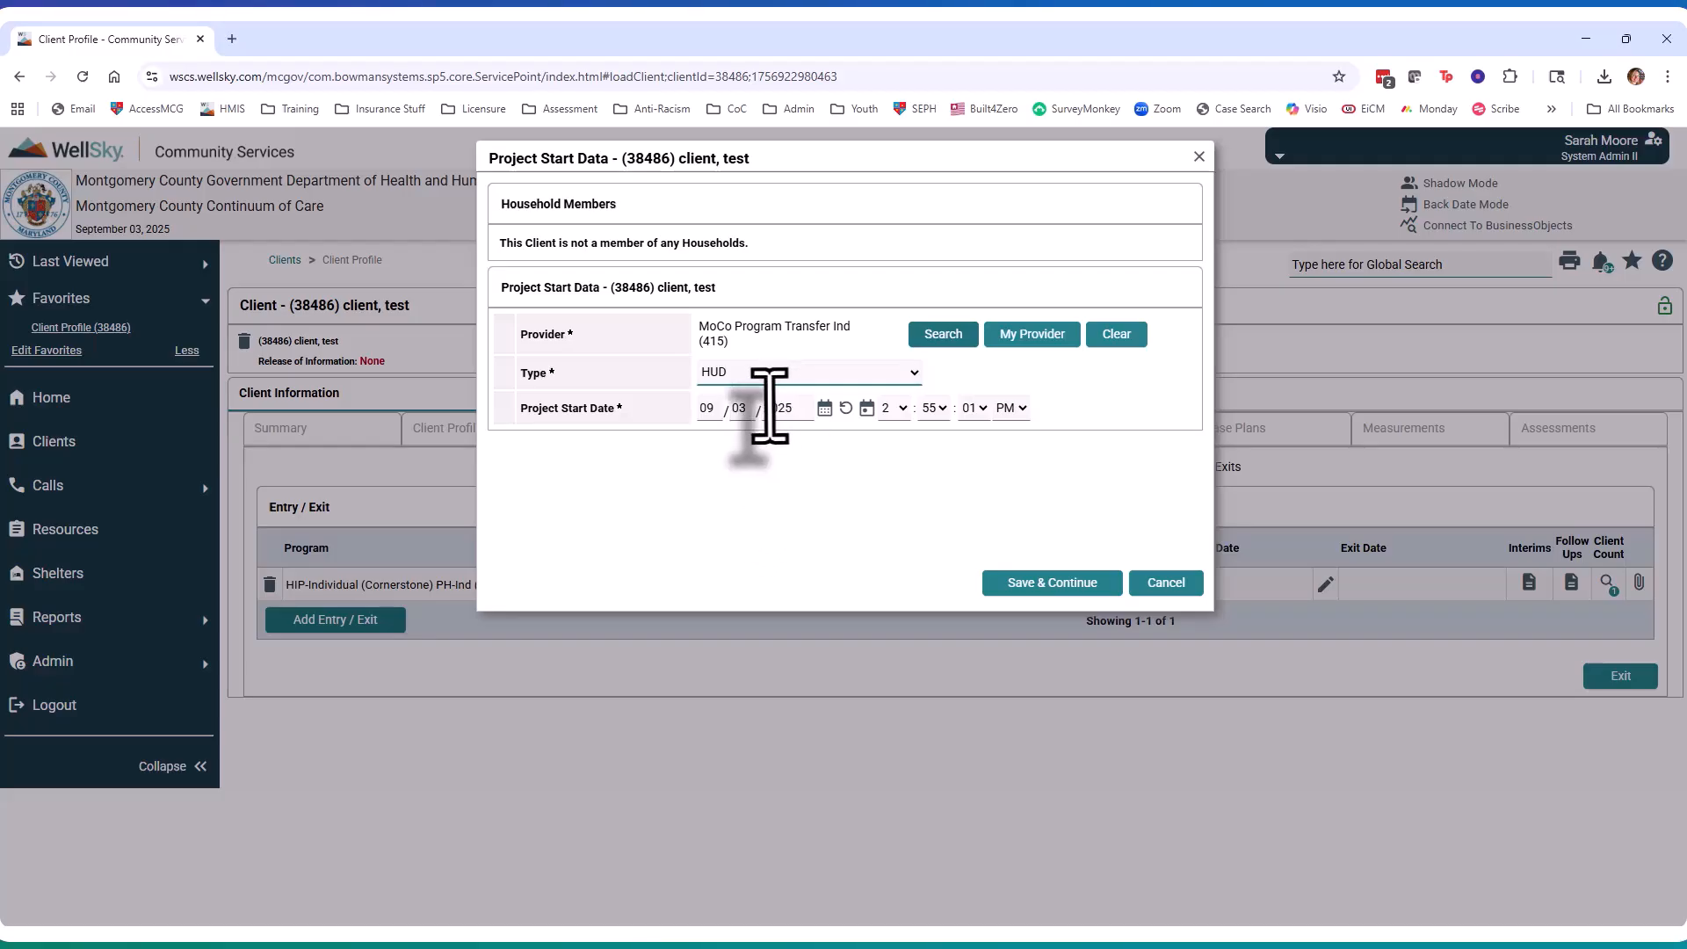
{"action": "left_click", "coordinate": [892, 409]}
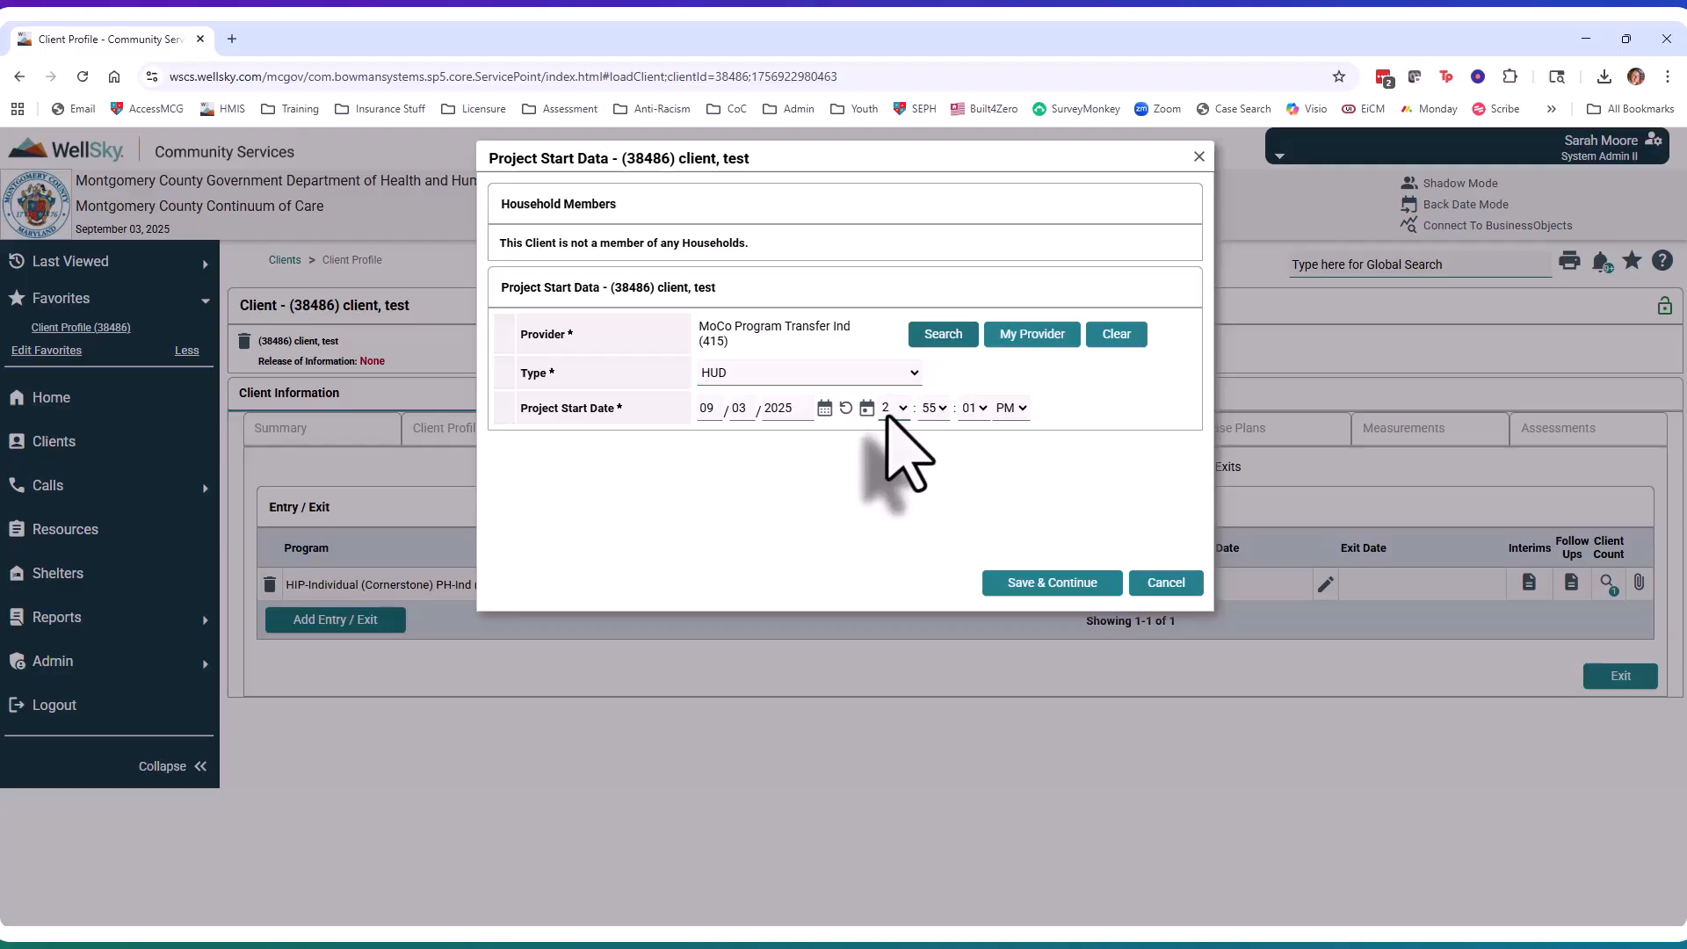
{"action": "left_click", "coordinate": [884, 579]}
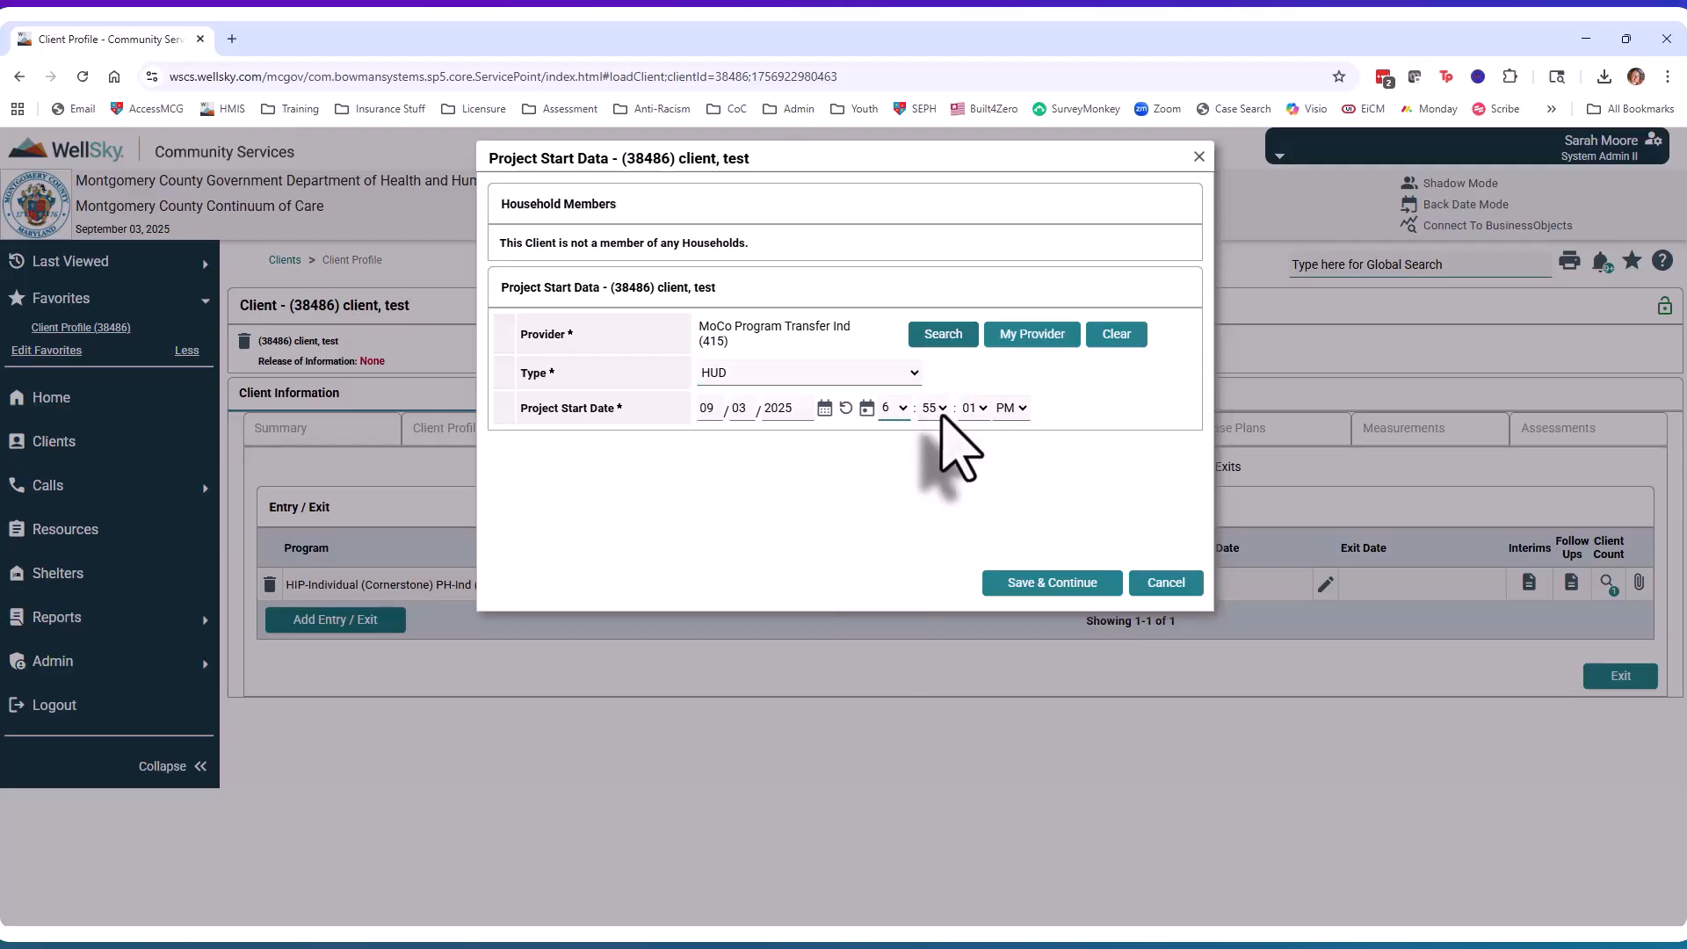
{"action": "left_click", "coordinate": [941, 411]}
{"action": "left_click", "coordinate": [935, 469]}
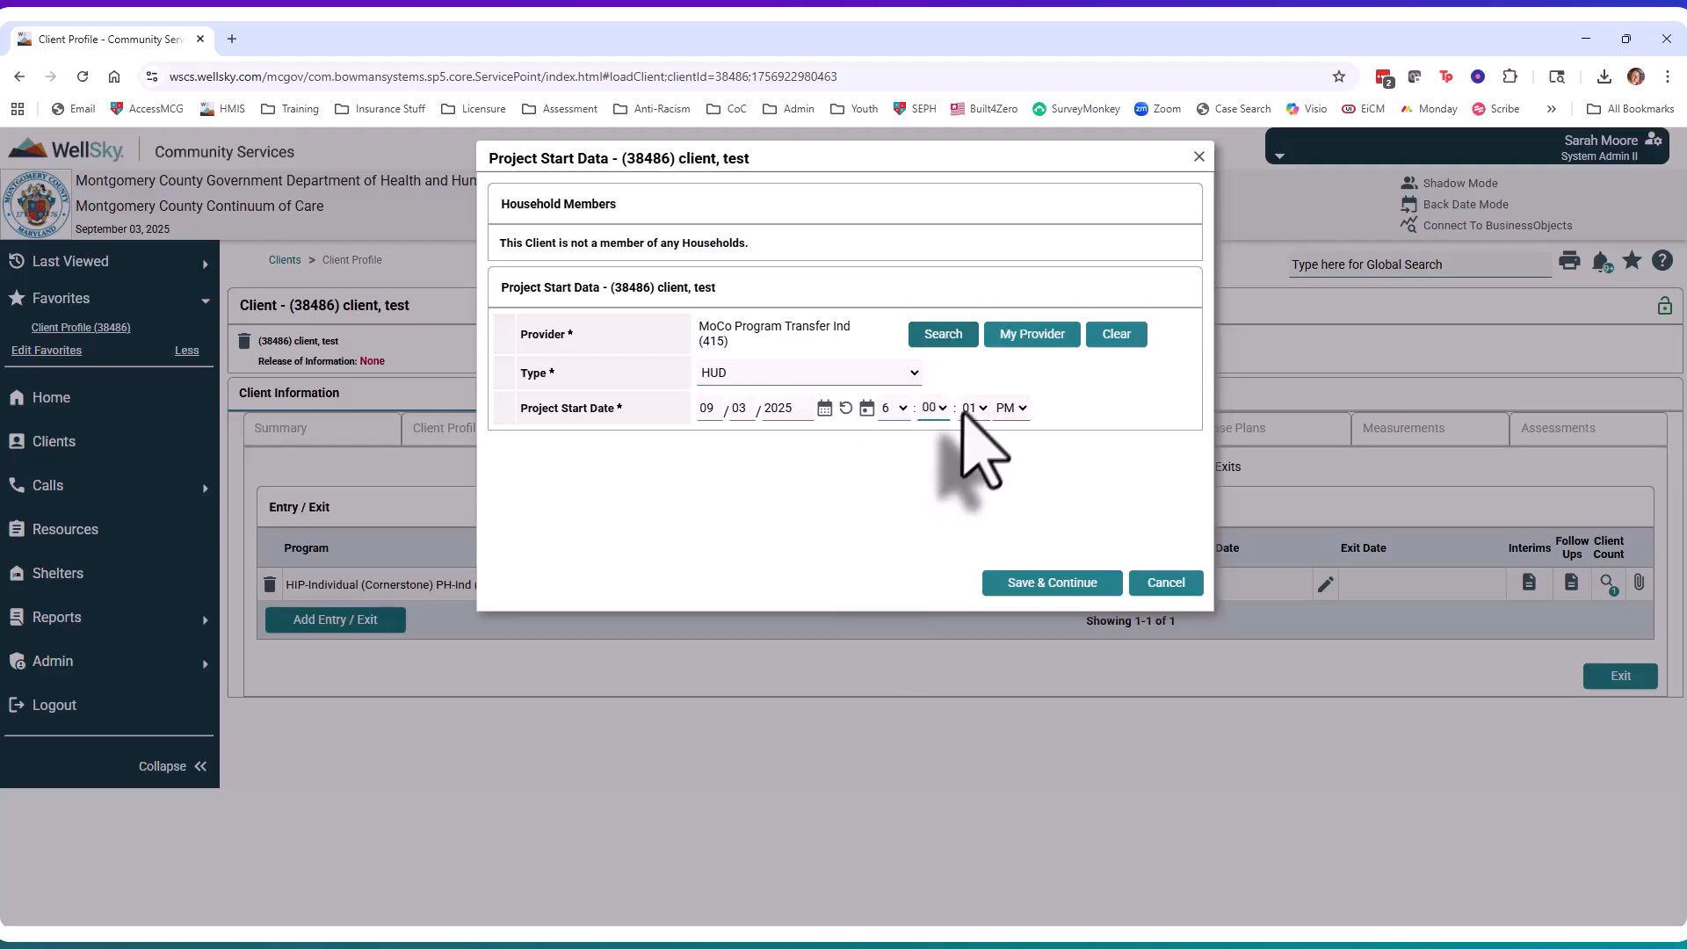
{"action": "left_click", "coordinate": [967, 410]}
{"action": "left_click", "coordinate": [974, 468]}
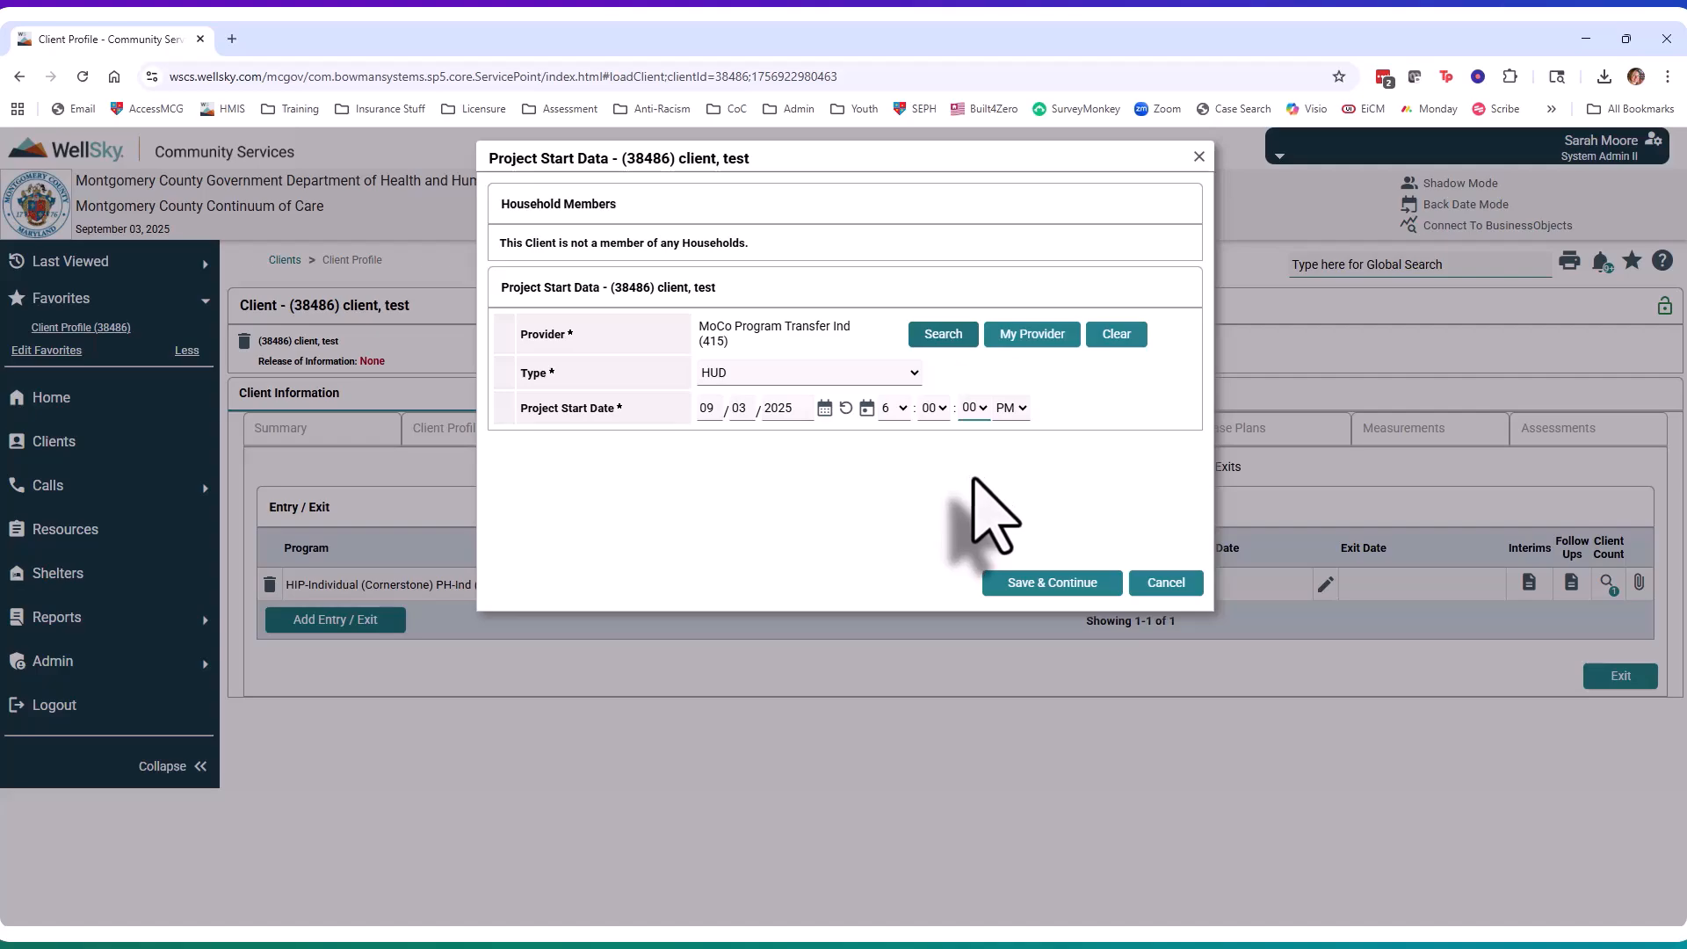
{"action": "left_click", "coordinate": [1043, 582]}
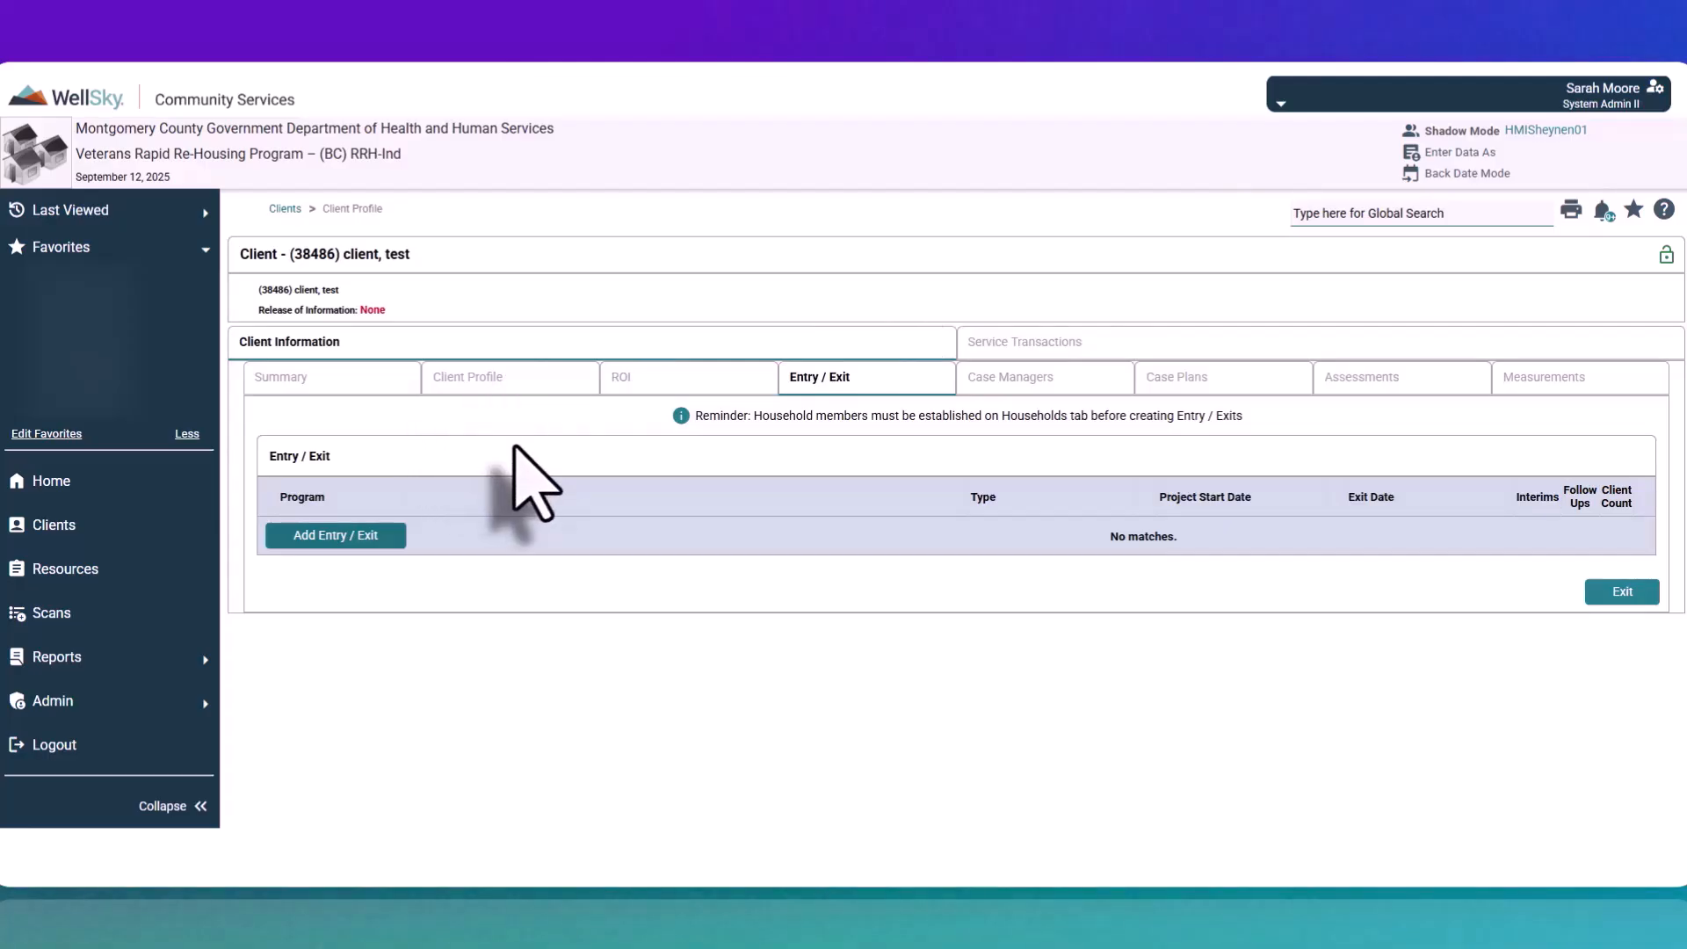
- Add an entry/exit in the shadow-mode view with provider MoCo Program Transfer Ind (415) and type HUD
{"action": "left_click", "coordinate": [309, 546]}
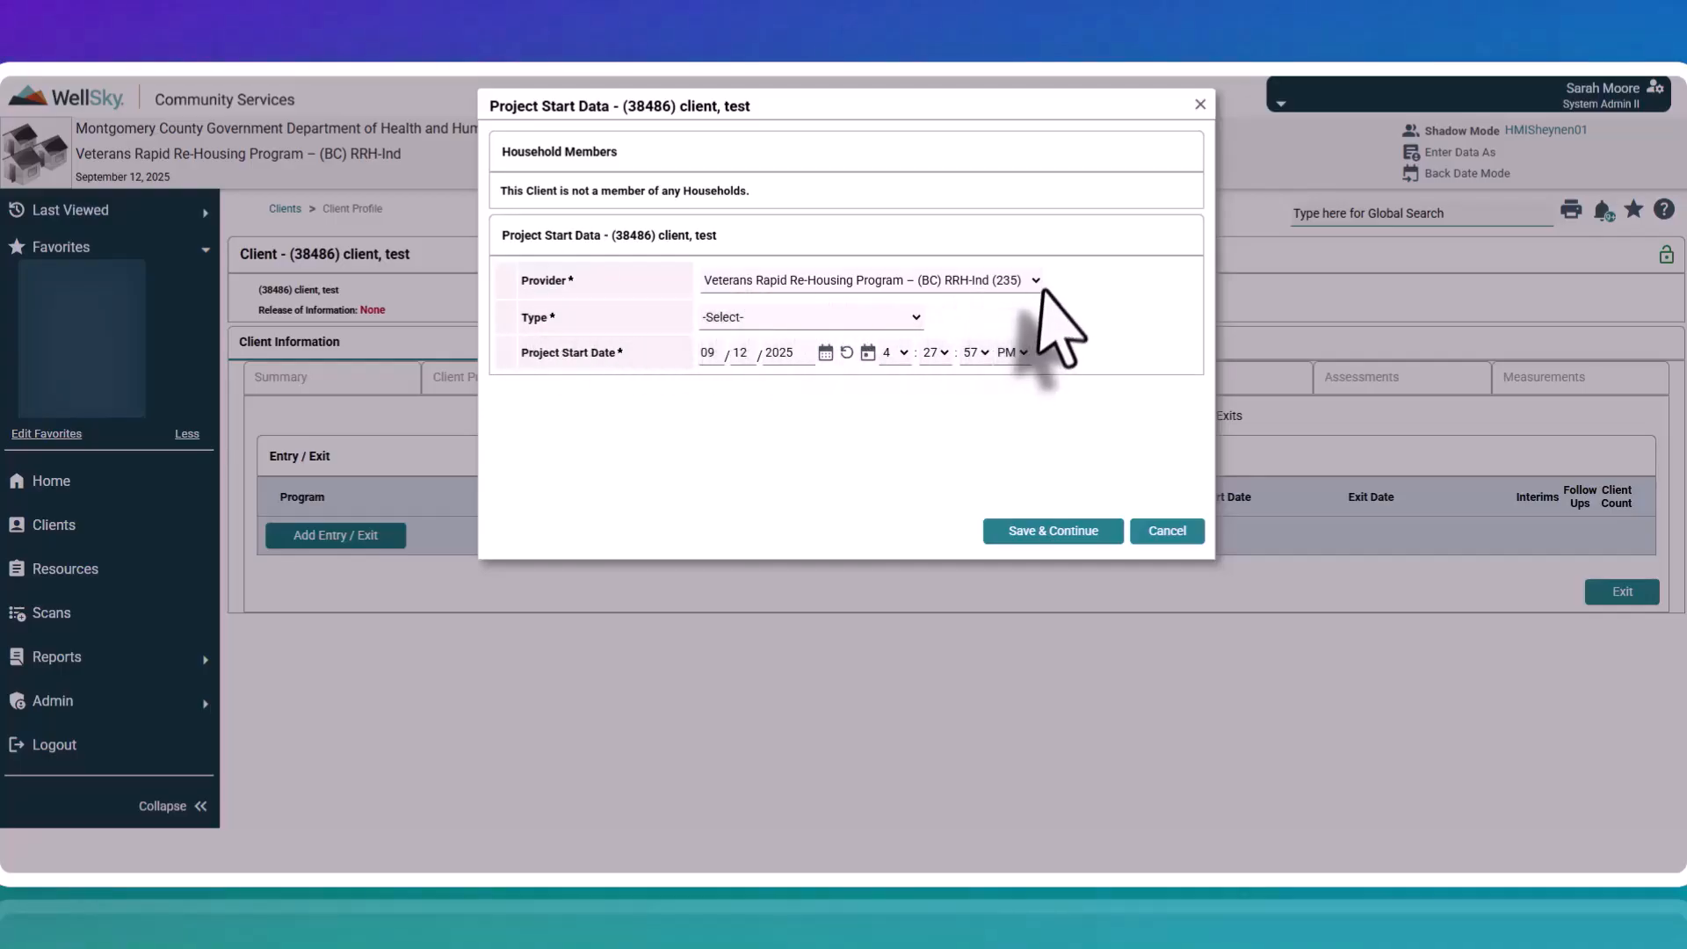
{"action": "left_click", "coordinate": [987, 279]}
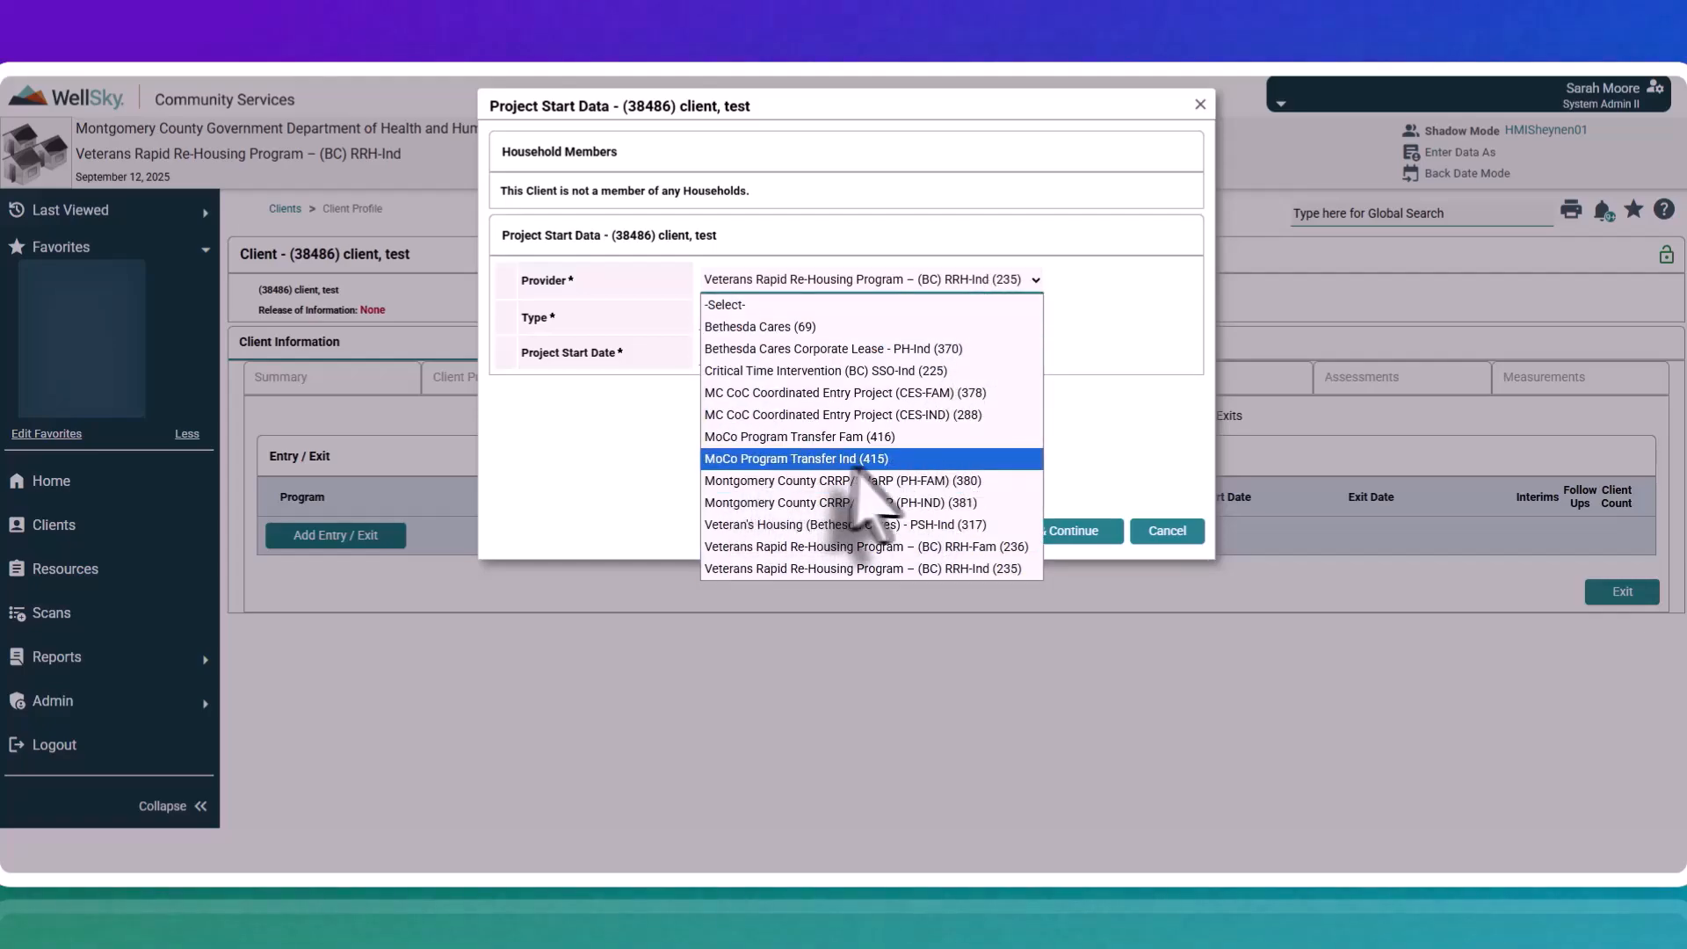
{"action": "left_click", "coordinate": [926, 458]}
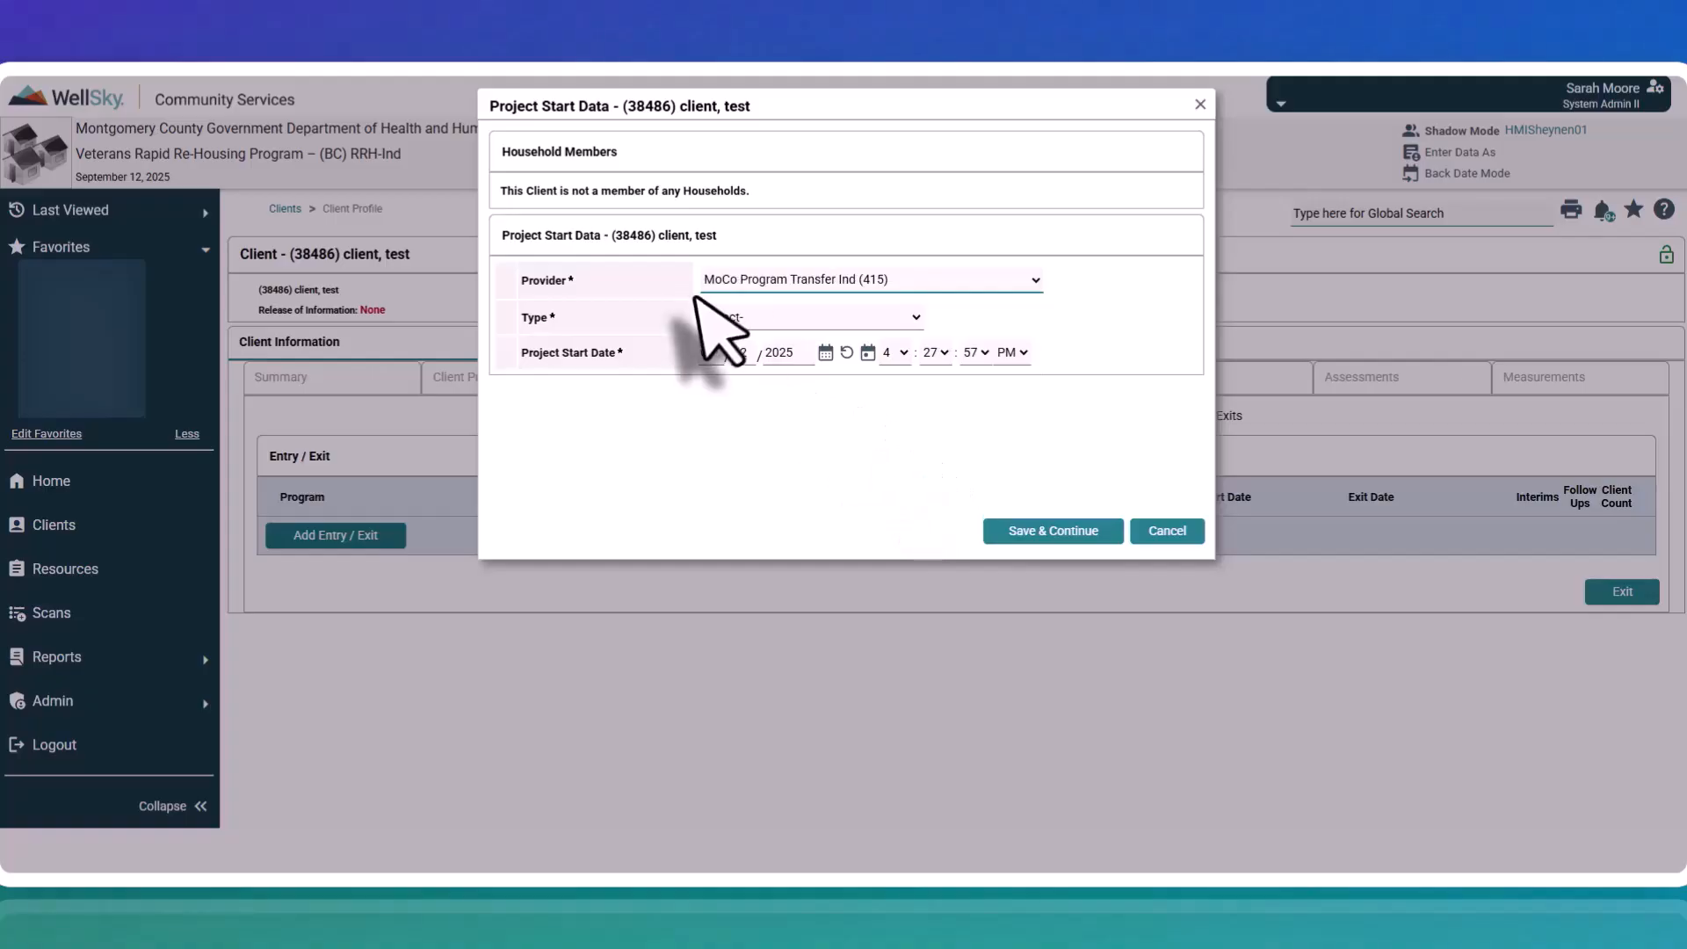
{"action": "left_click", "coordinate": [719, 321]}
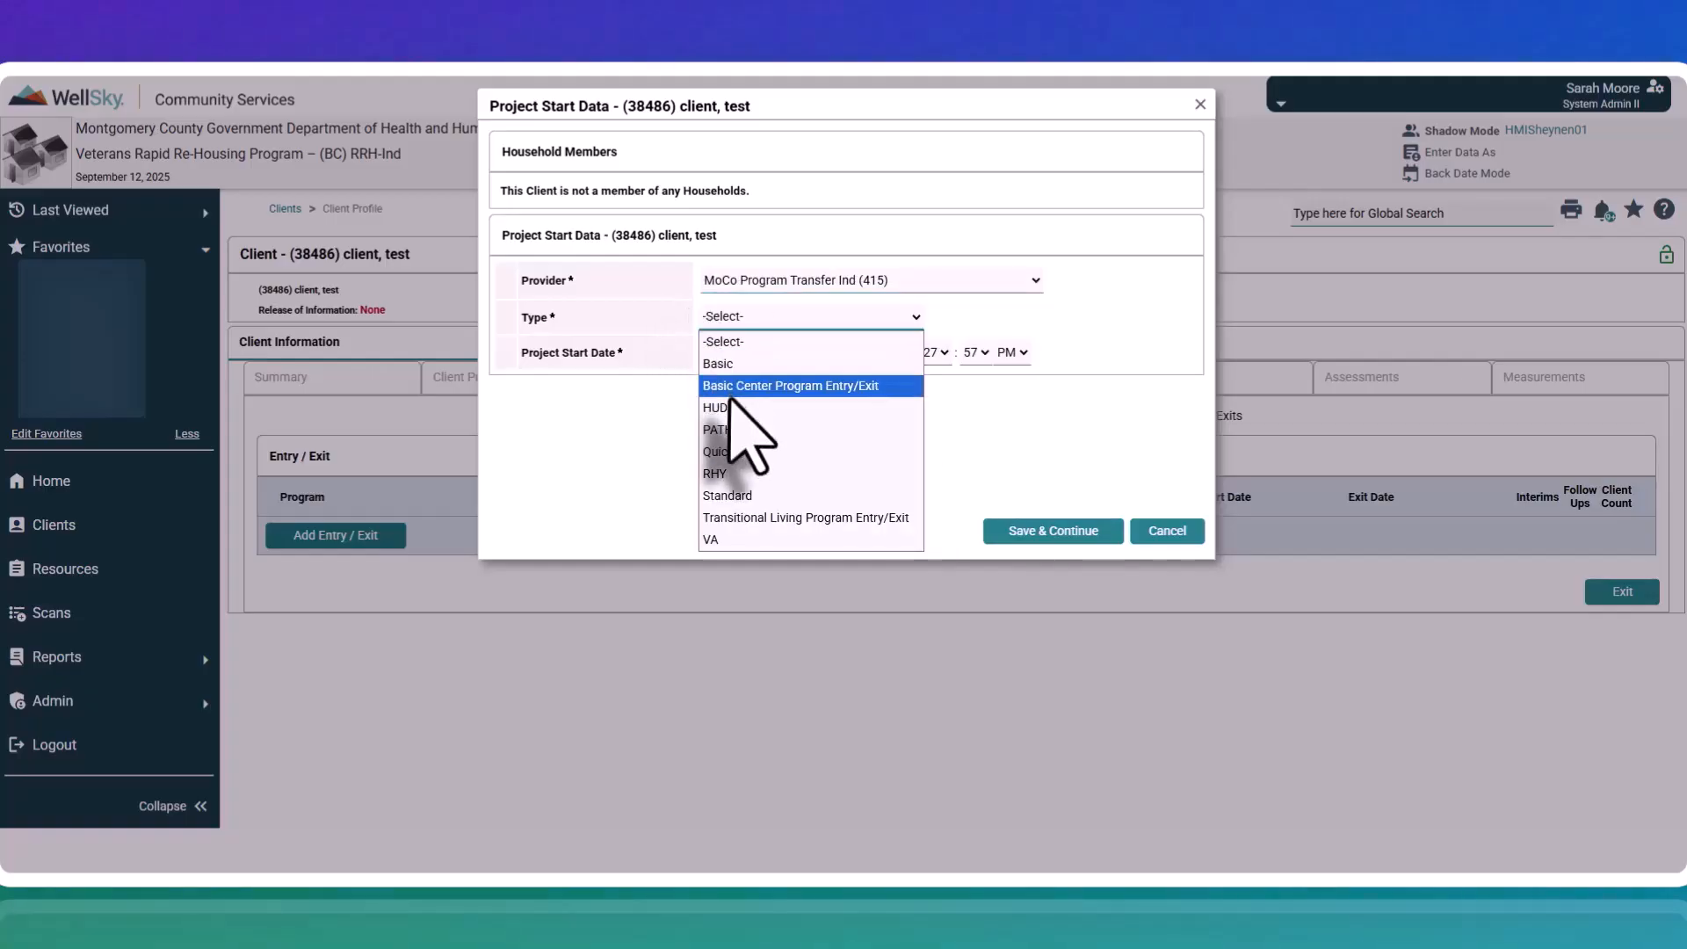
{"action": "left_click", "coordinate": [732, 402]}
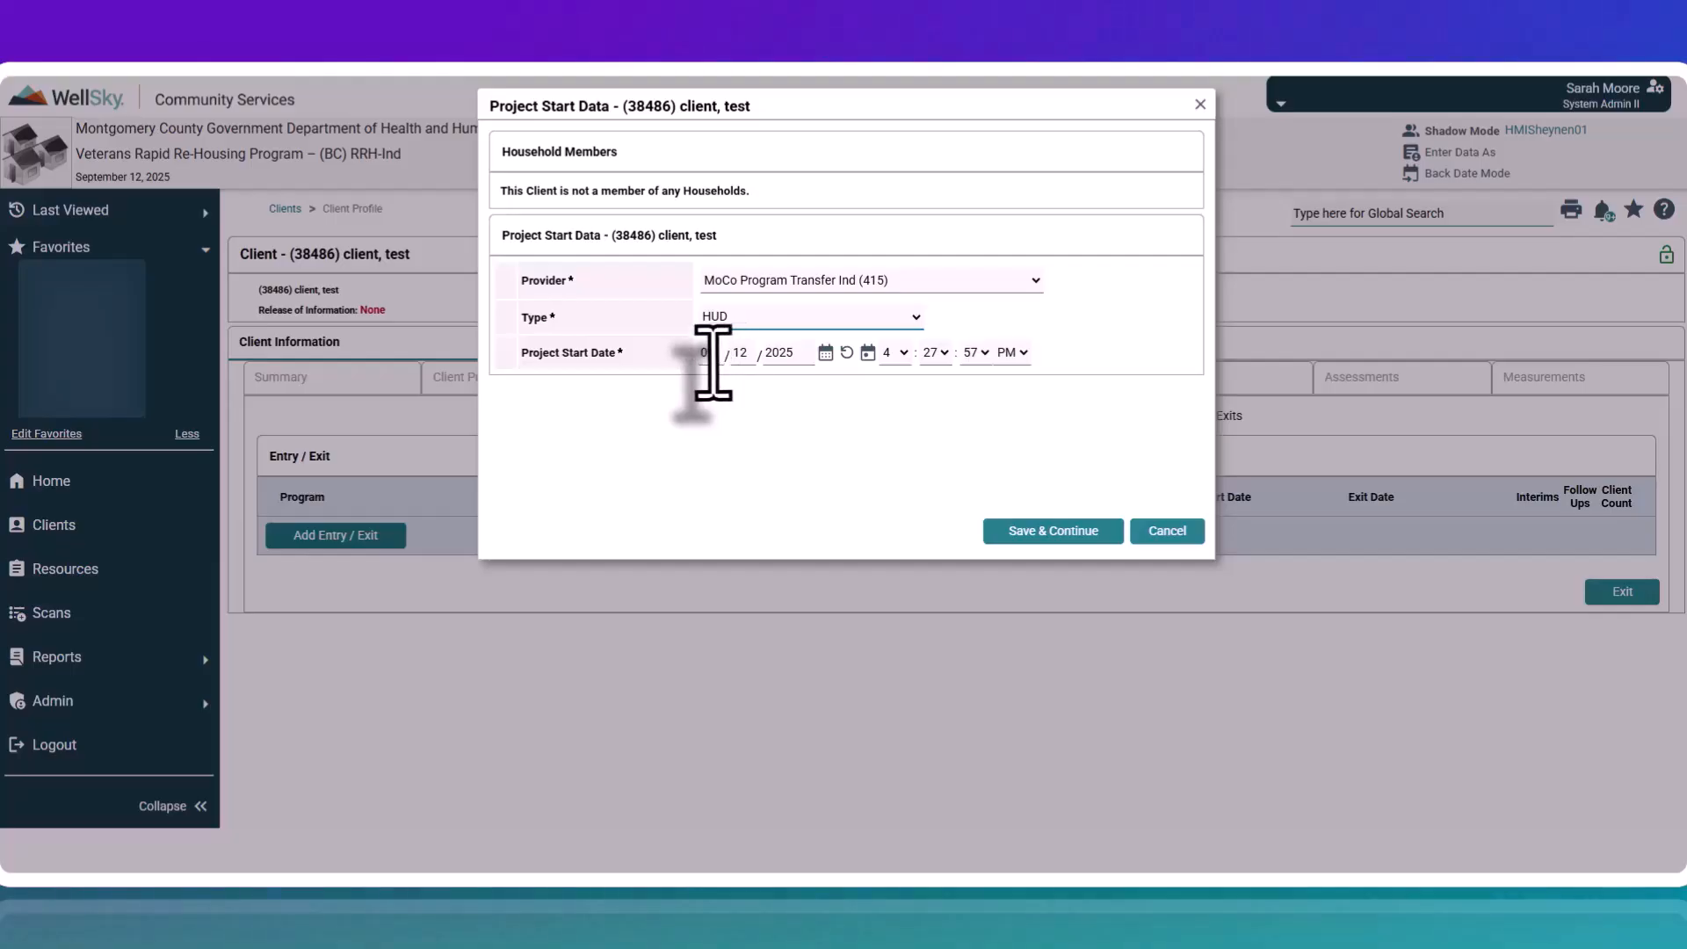
- Set the hour and minutes of the project start time to 6:00 PM and reset its seconds
{"action": "left_click", "coordinate": [895, 354]}
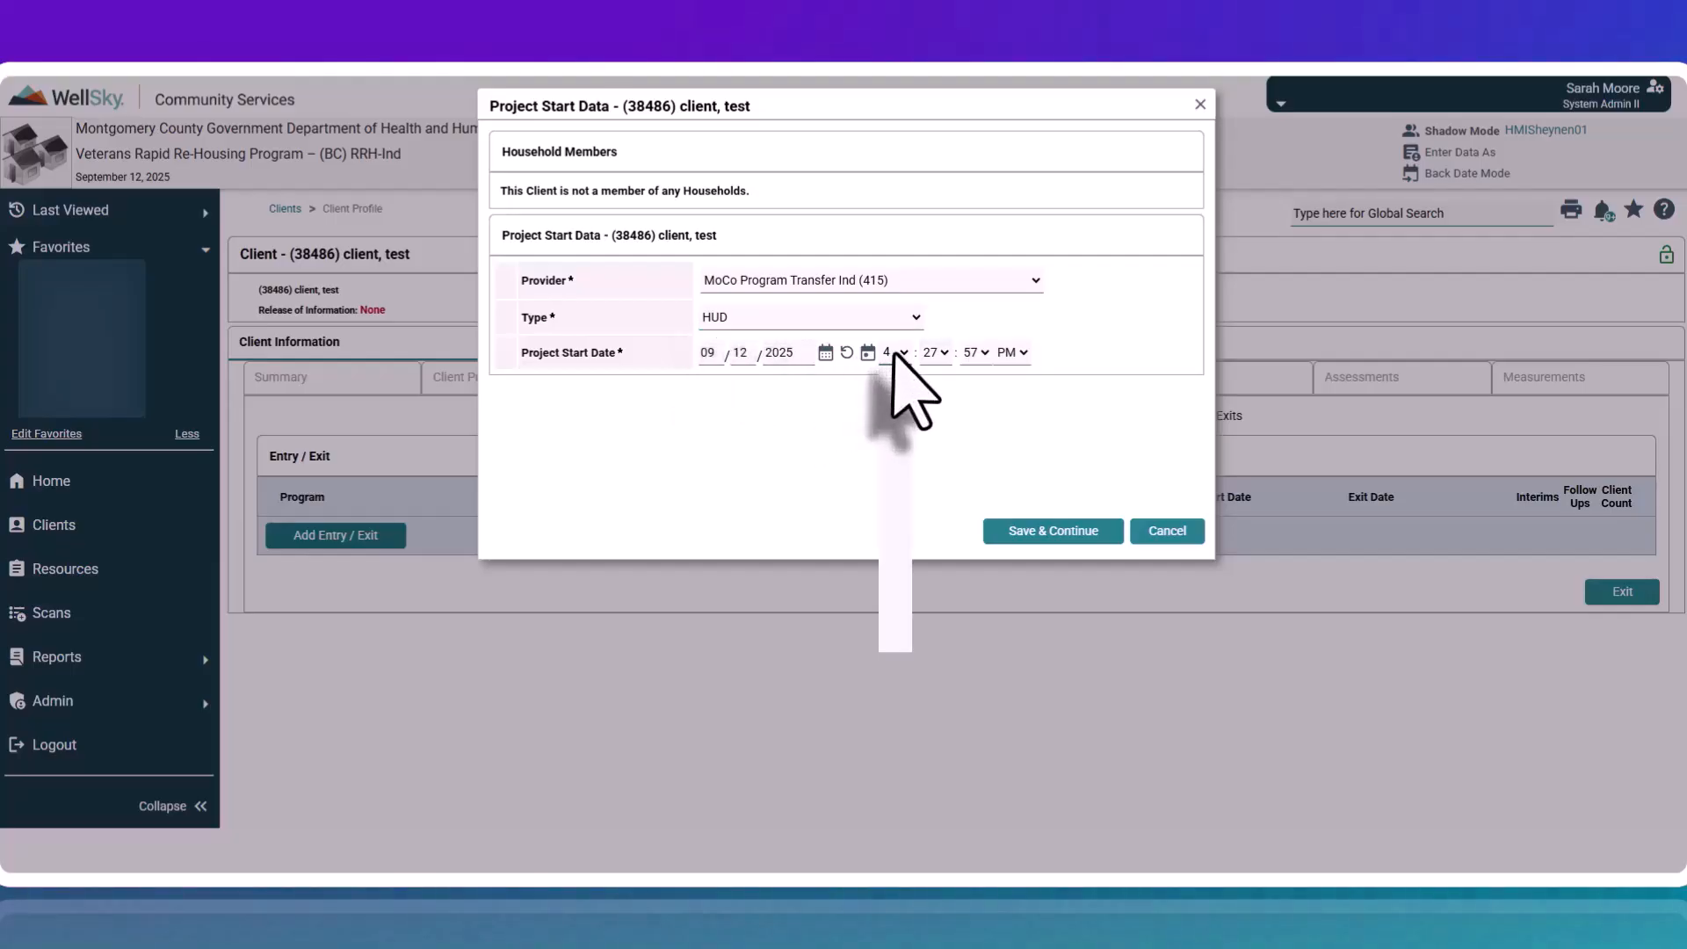
{"action": "left_click", "coordinate": [889, 508]}
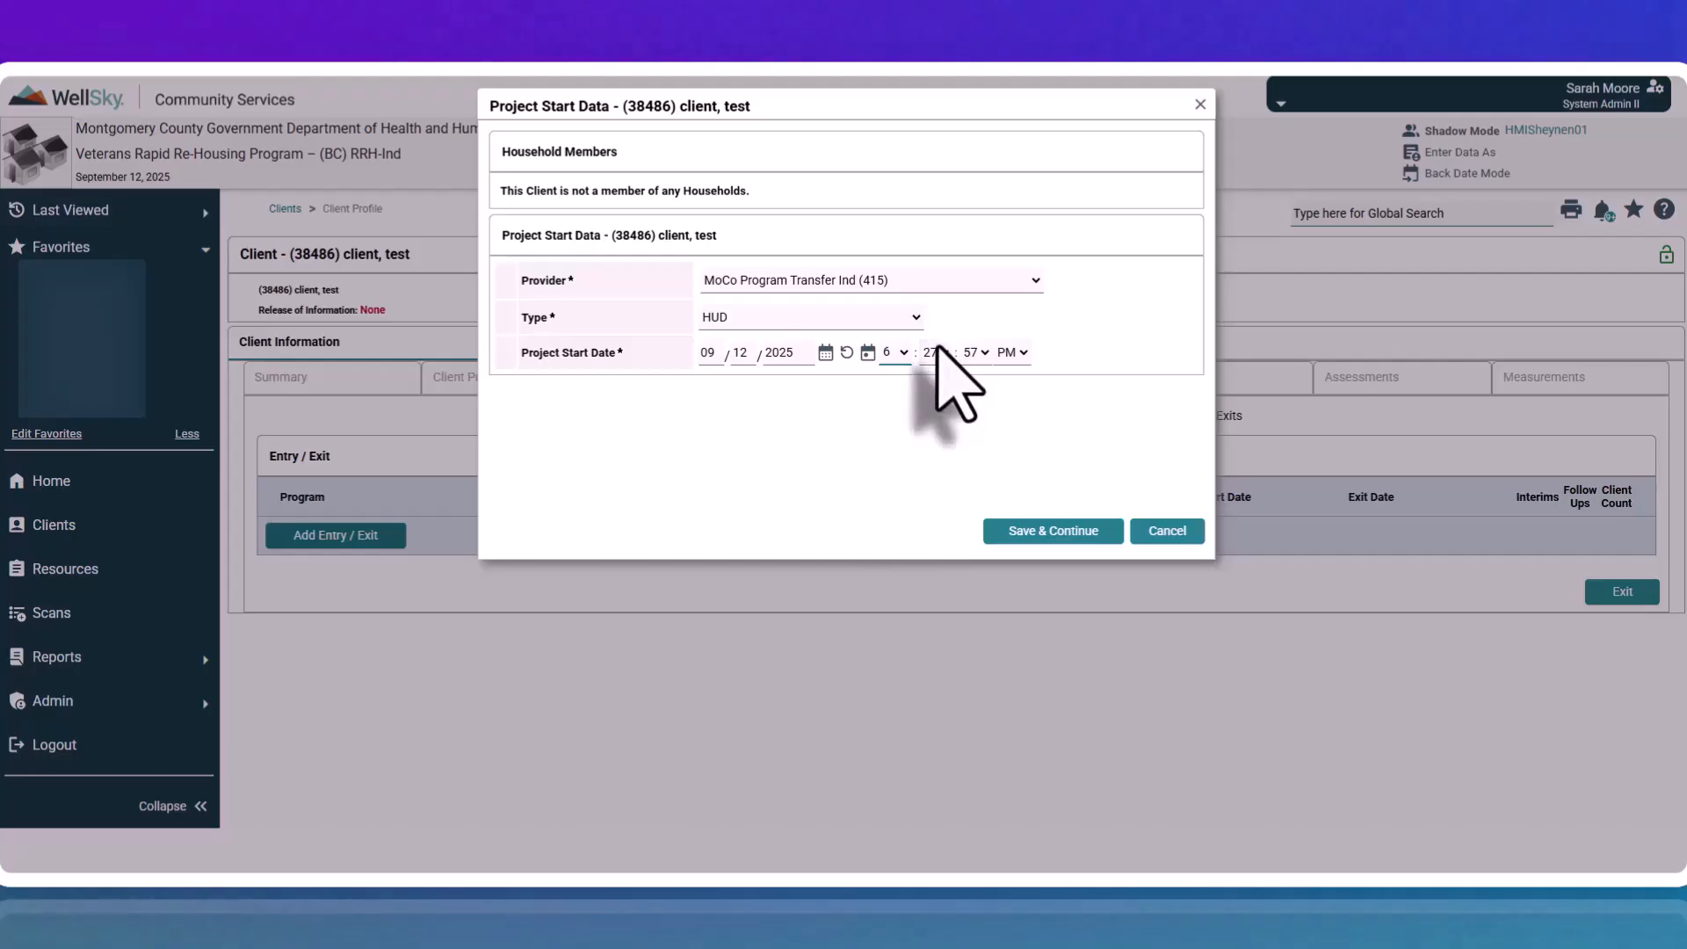
{"action": "left_click", "coordinate": [936, 354]}
{"action": "scroll", "coordinate": [940, 421], "scroll_direction": "up", "scroll_amount": 3}
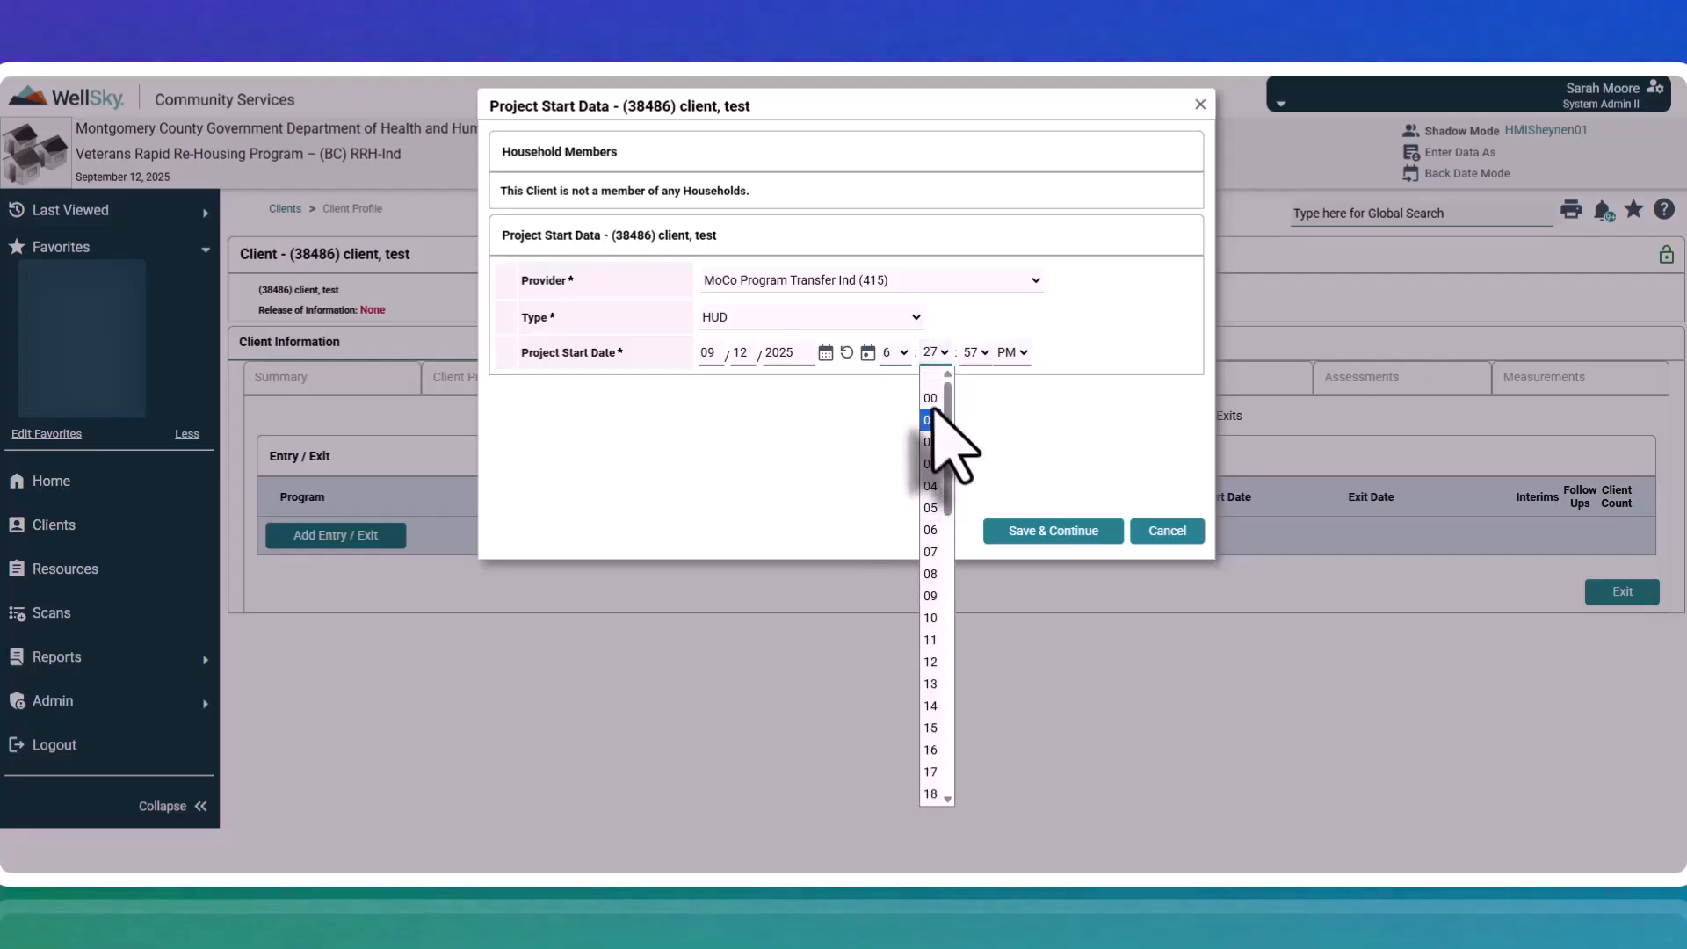
{"action": "left_click", "coordinate": [933, 378]}
{"action": "left_click", "coordinate": [974, 353]}
{"action": "scroll", "coordinate": [977, 404], "scroll_direction": "up", "scroll_amount": 5}
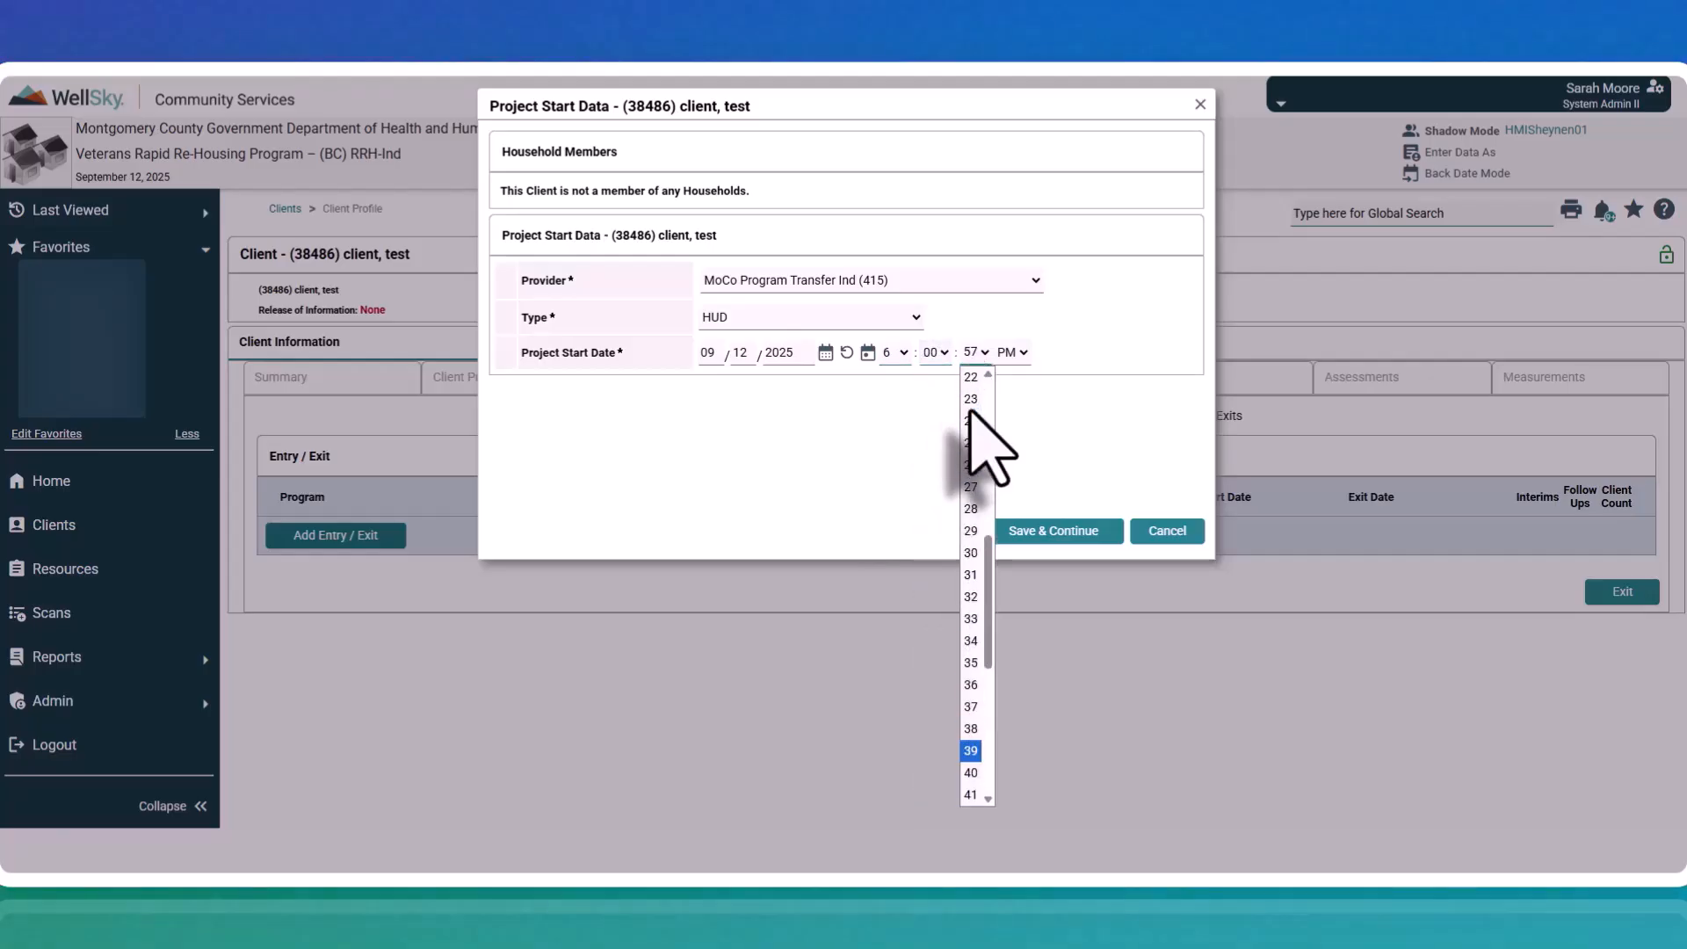
{"action": "scroll", "coordinate": [975, 405], "scroll_direction": "up", "scroll_amount": 5}
{"action": "left_click", "coordinate": [970, 387]}
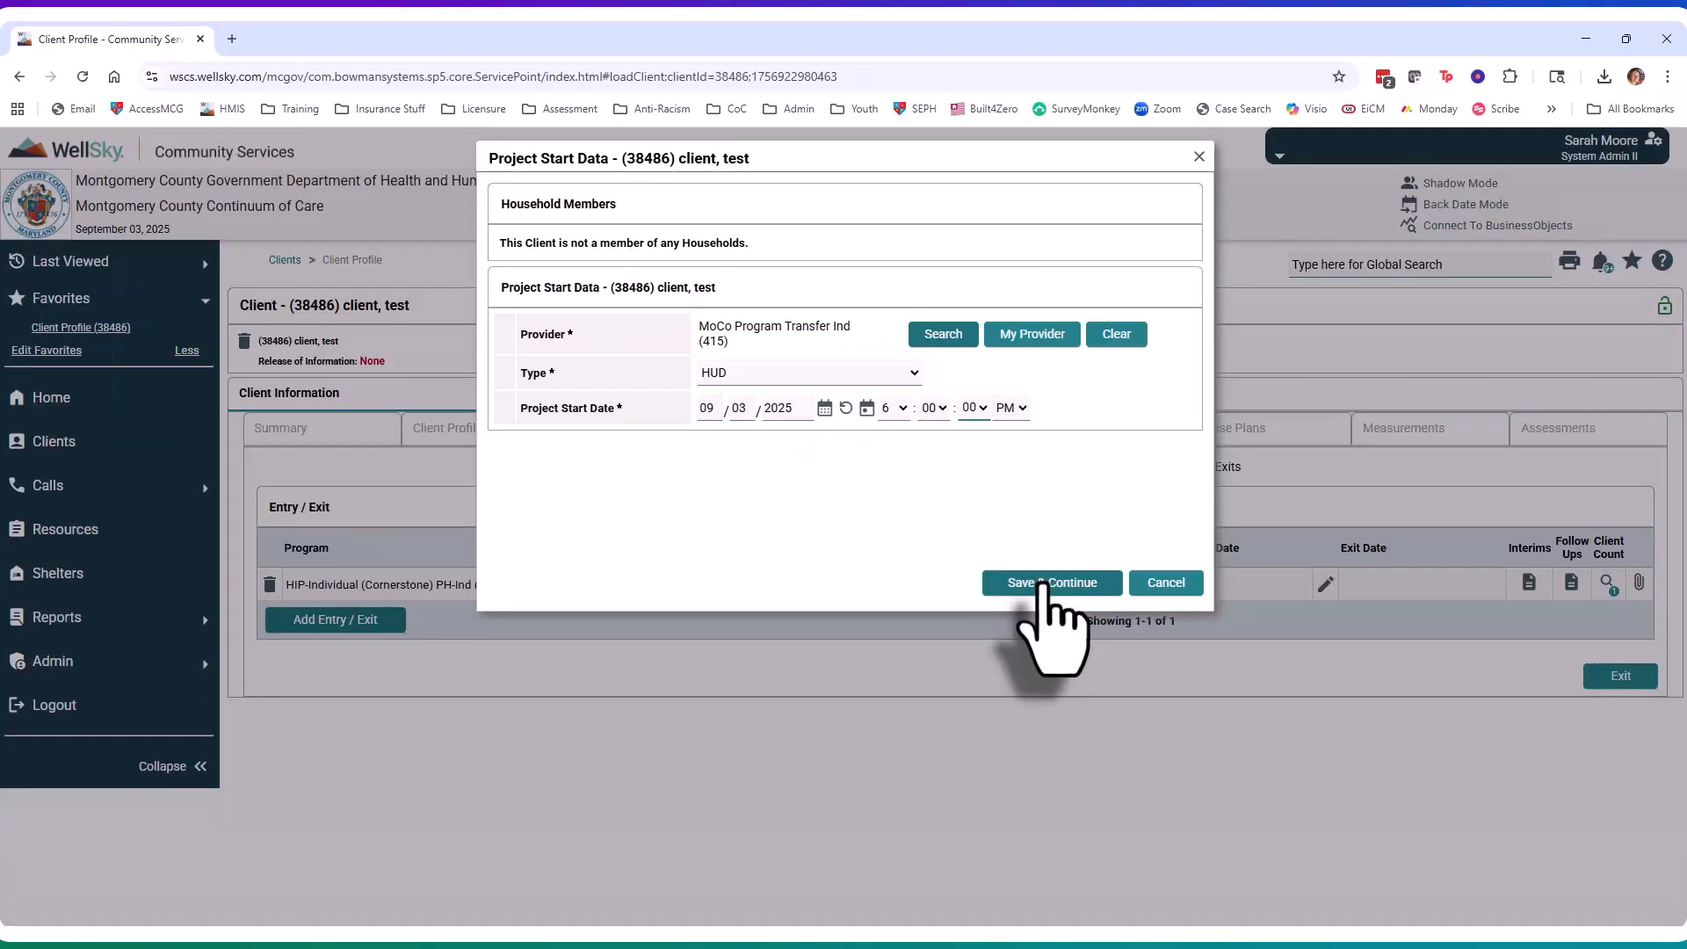
- Save the project start data and go through the Program Transfer Request assessment down to the contract monitor fields
{"action": "left_click", "coordinate": [1042, 585]}
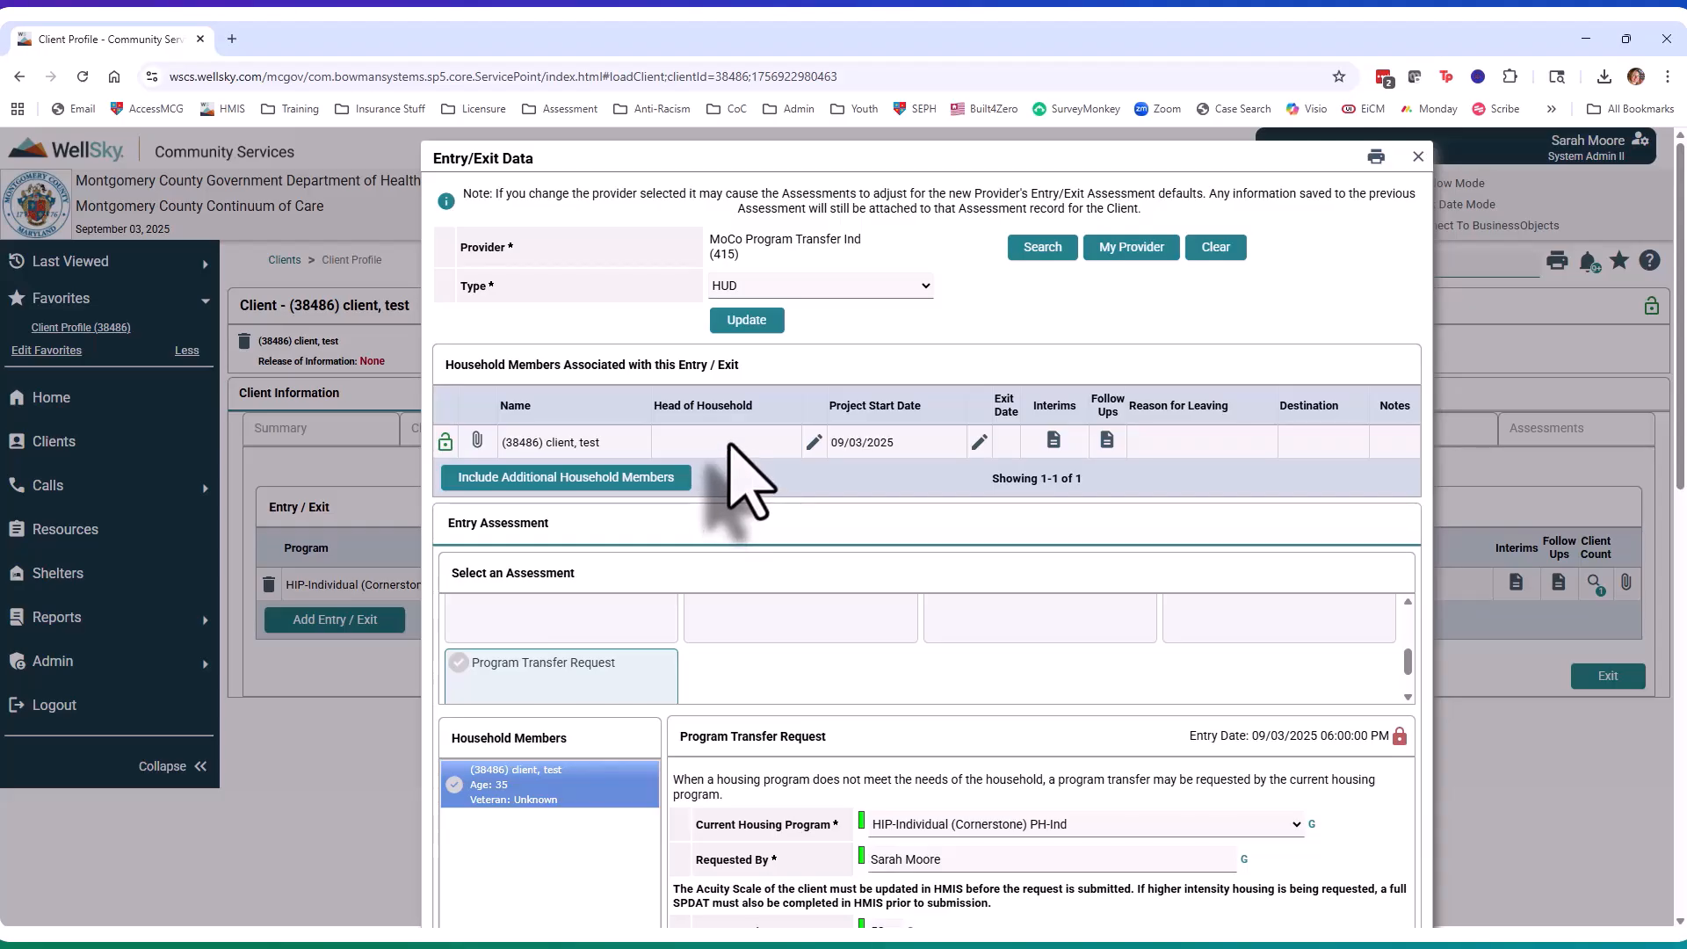
{"action": "scroll", "coordinate": [728, 443], "scroll_direction": "down", "scroll_amount": 2}
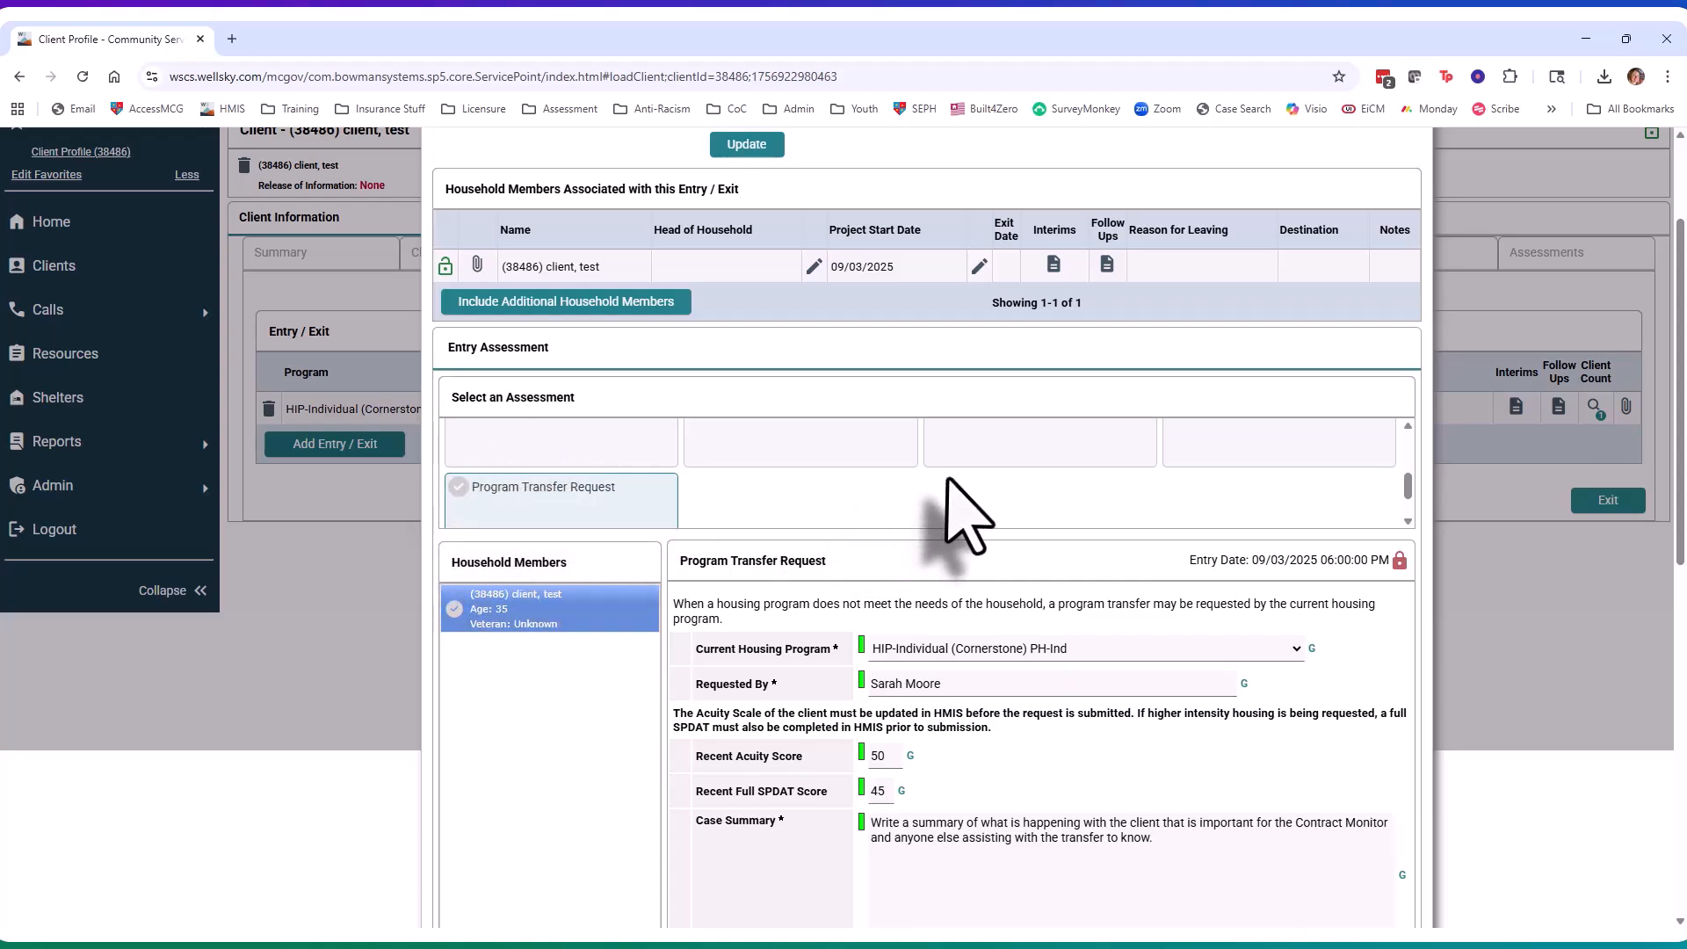
{"action": "scroll", "coordinate": [966, 514], "scroll_direction": "down", "scroll_amount": 1}
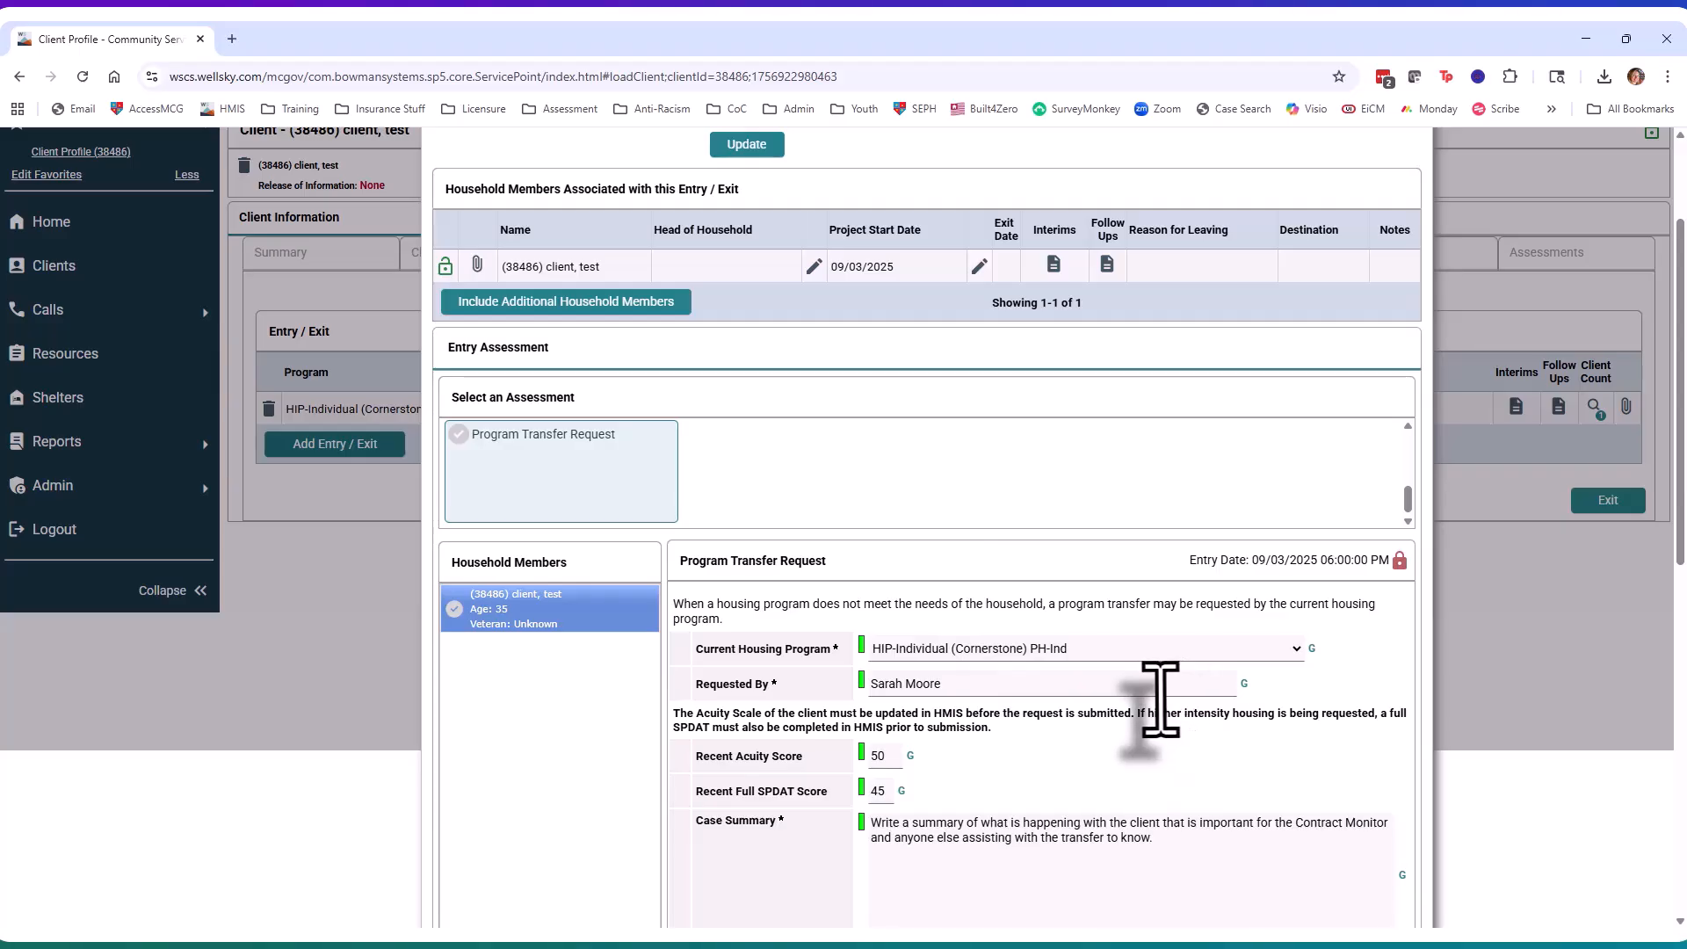
{"action": "scroll", "coordinate": [1129, 701], "scroll_direction": "down", "scroll_amount": 1}
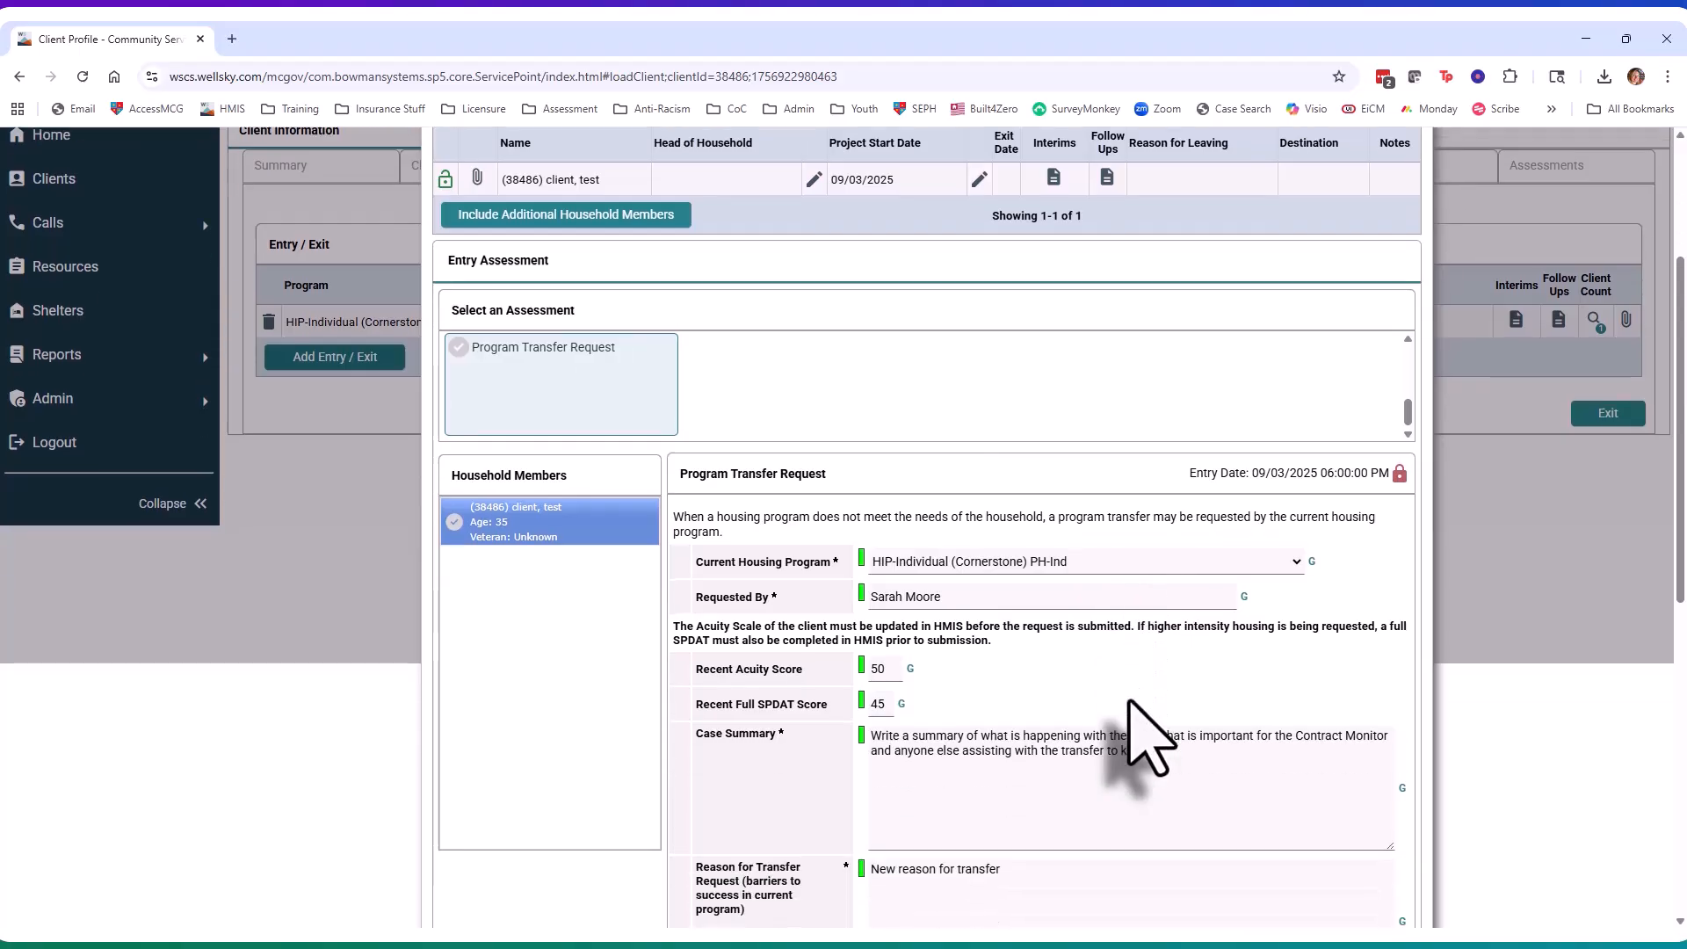
{"action": "scroll", "coordinate": [1143, 738], "scroll_direction": "down", "scroll_amount": 3}
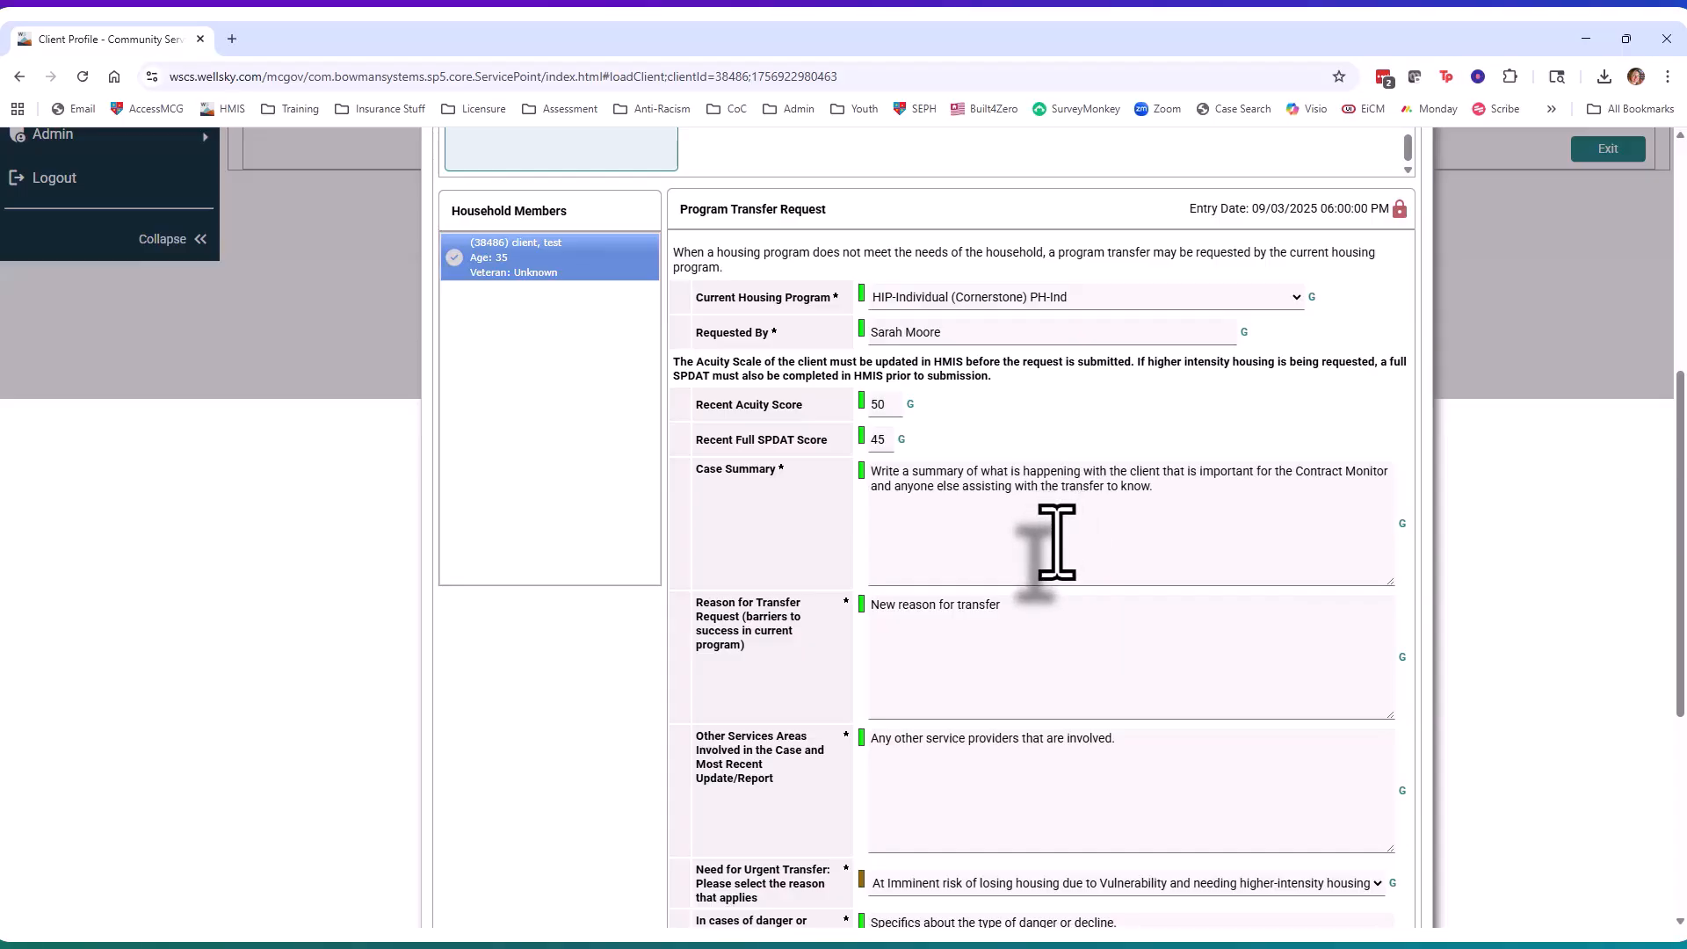
{"action": "scroll", "coordinate": [1055, 541], "scroll_direction": "down", "scroll_amount": 2}
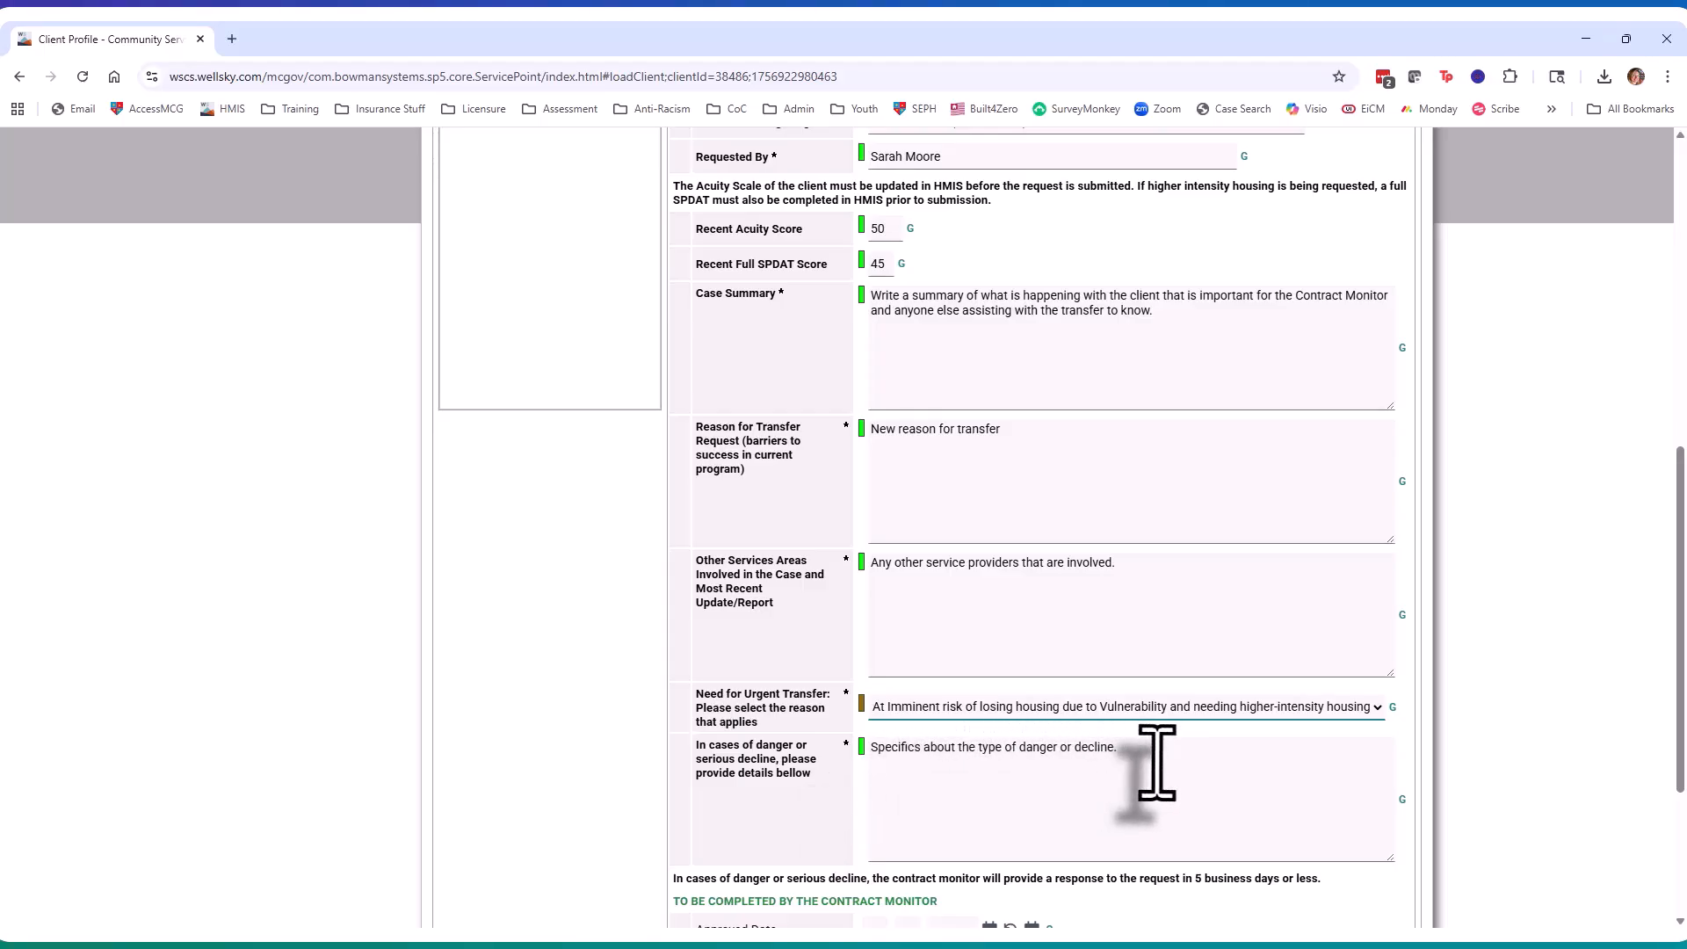
{"action": "scroll", "coordinate": [1155, 761], "scroll_direction": "down", "scroll_amount": 2}
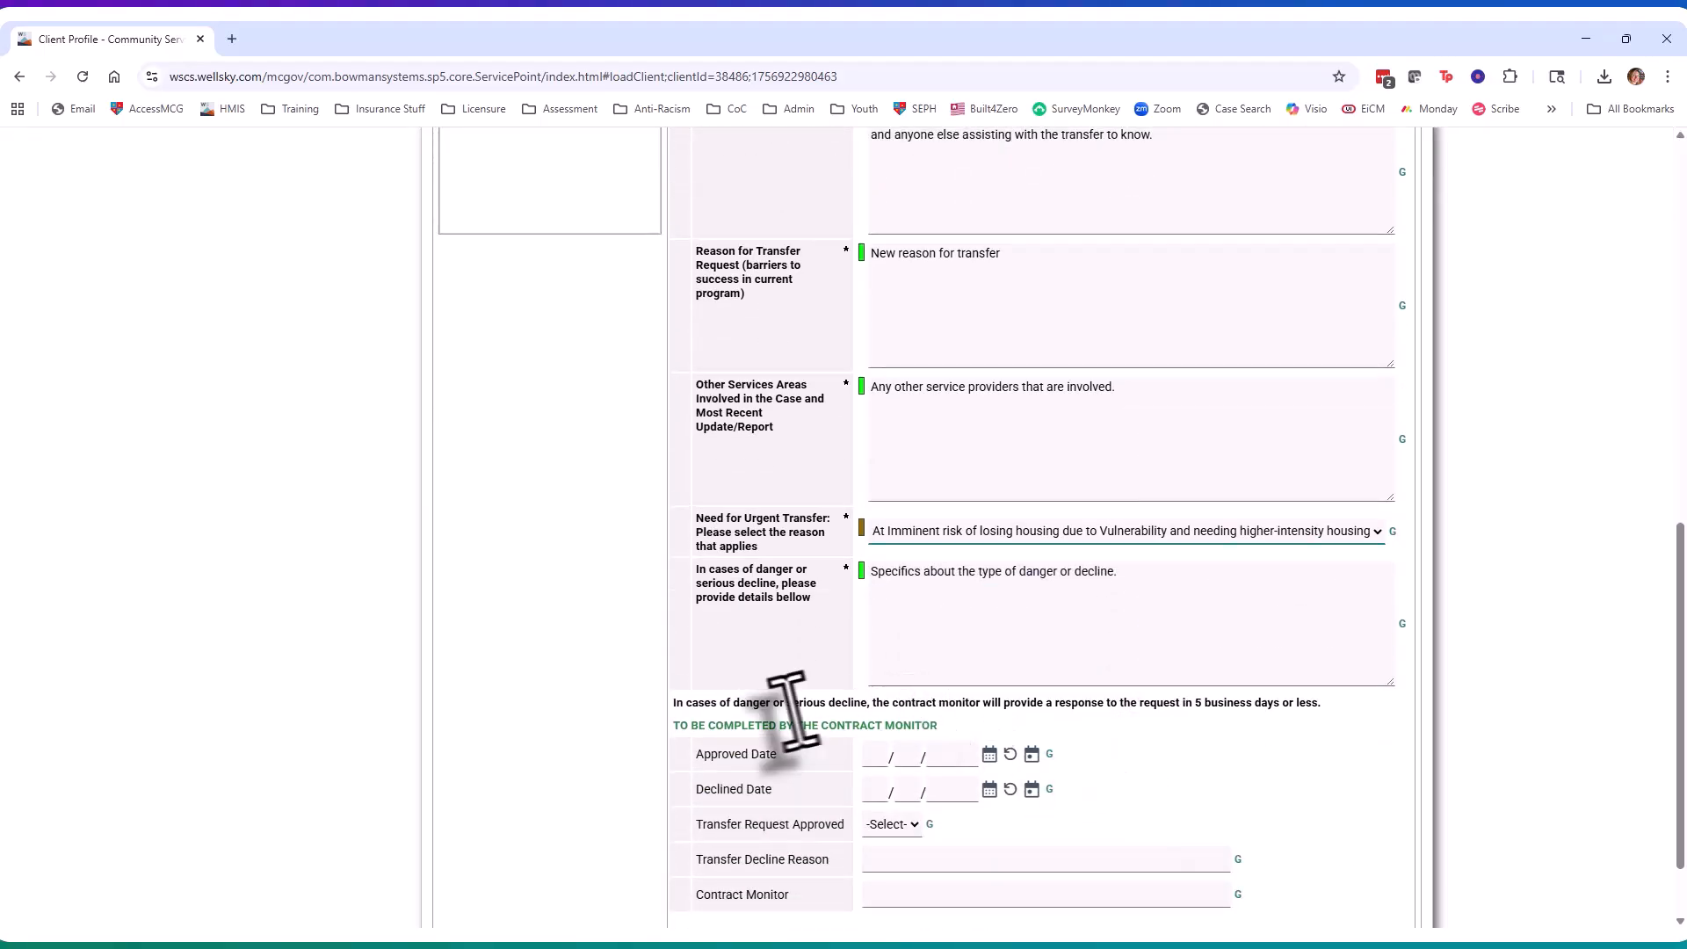
- Review the Program Transfer Request answers, the urgent transfer reason and the section to be completed by the contract monitor
{"action": "left_click_drag", "start_coordinate": [939, 726], "coordinate": [687, 761]}
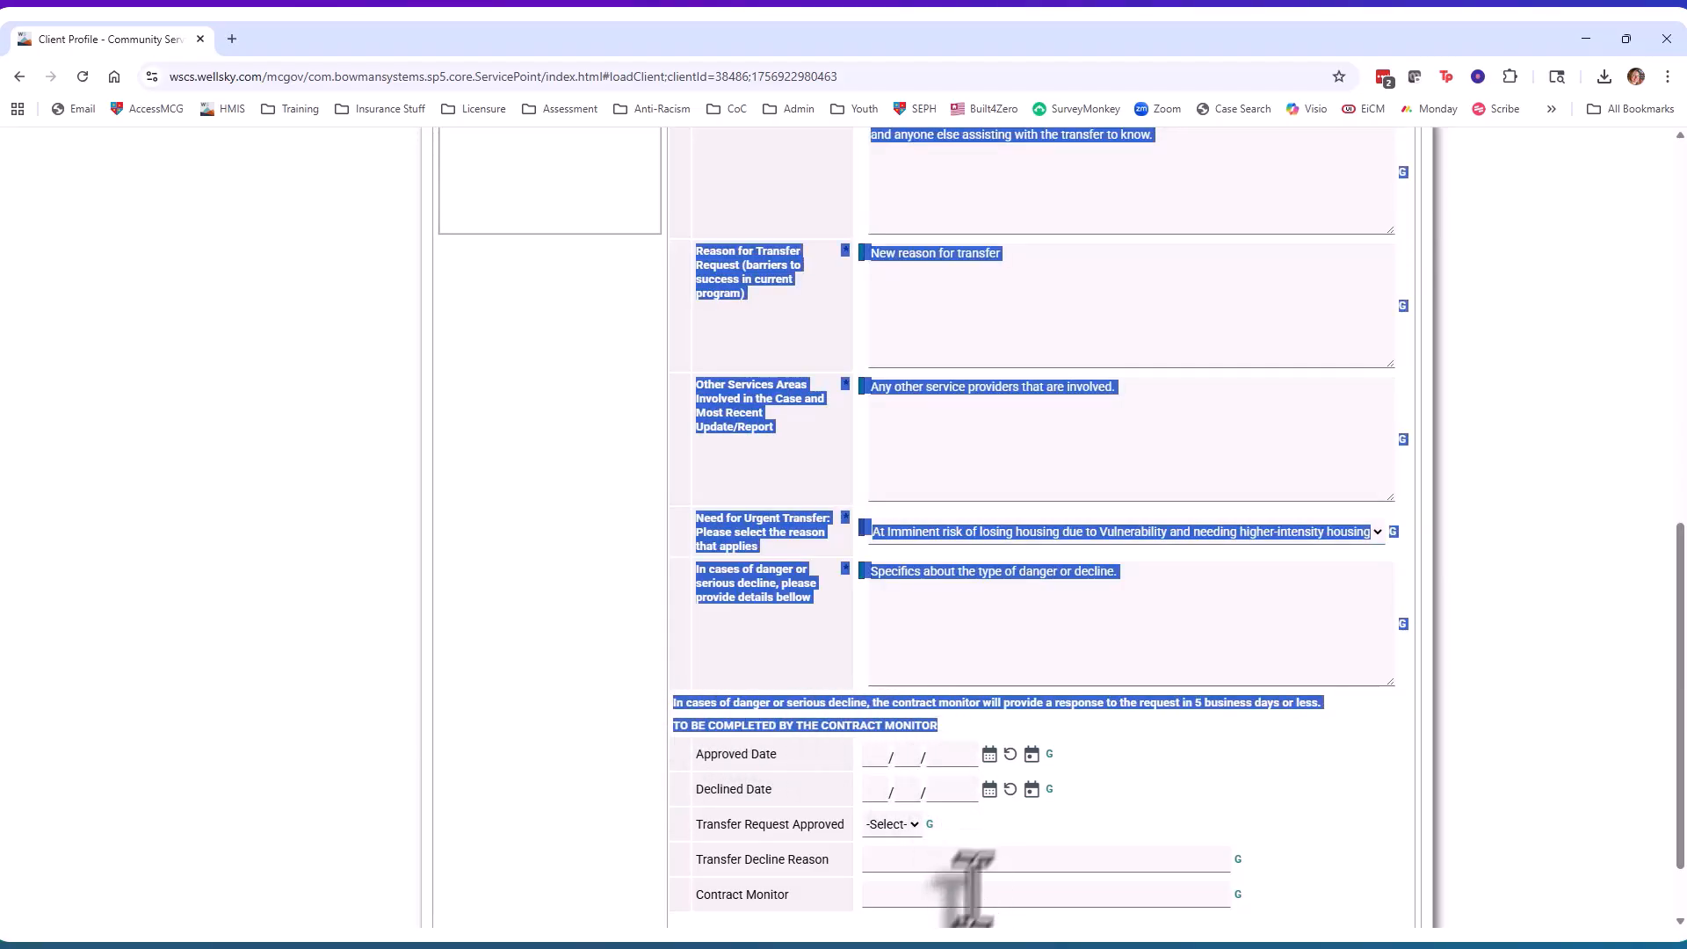
{"action": "left_click", "coordinate": [1153, 726]}
{"action": "scroll", "coordinate": [1145, 668], "scroll_direction": "up", "scroll_amount": 1}
{"action": "scroll", "coordinate": [1145, 659], "scroll_direction": "up", "scroll_amount": 2}
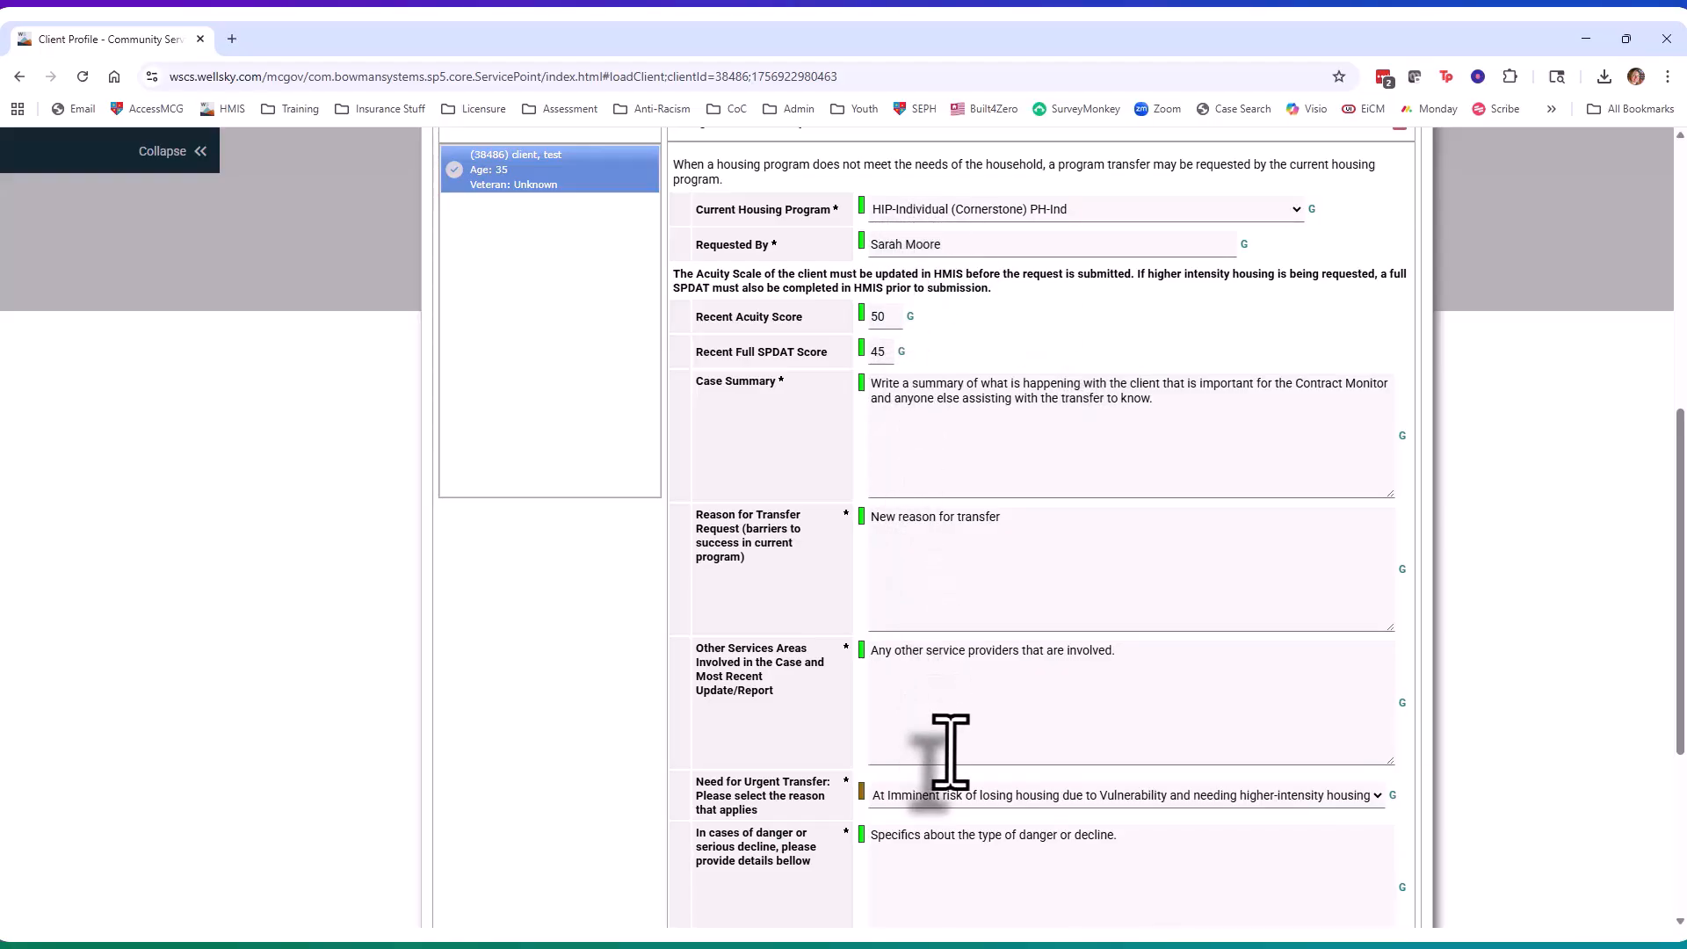
{"action": "scroll", "coordinate": [949, 751], "scroll_direction": "down", "scroll_amount": 2}
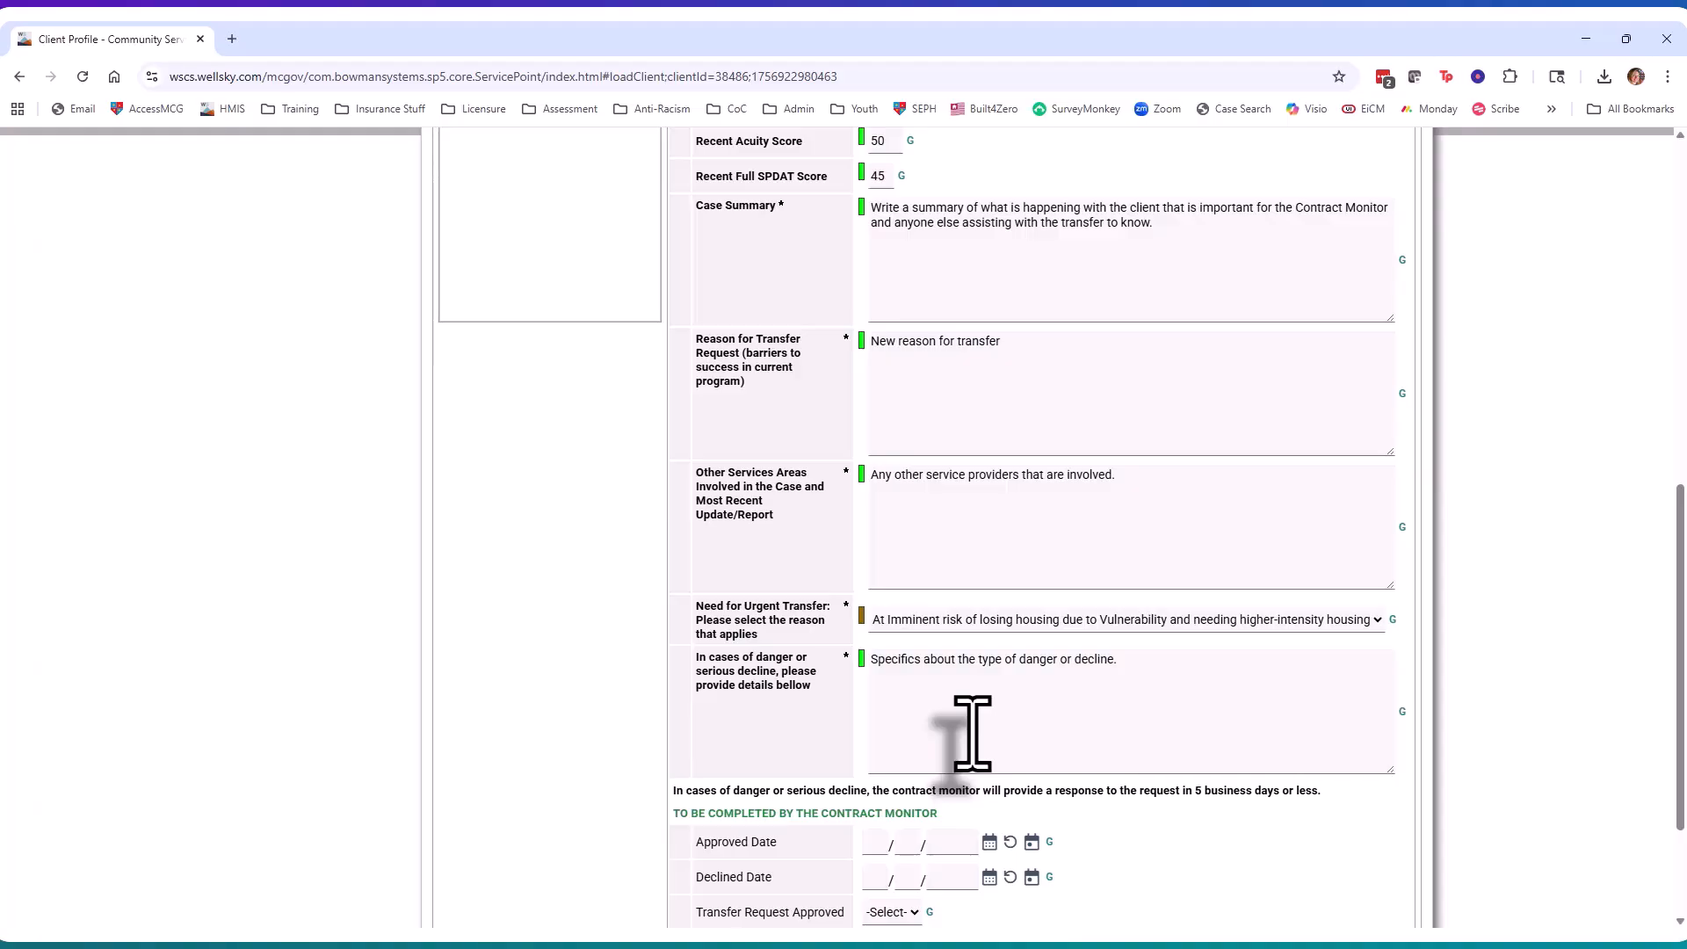
{"action": "scroll", "coordinate": [991, 701], "scroll_direction": "up", "scroll_amount": 3}
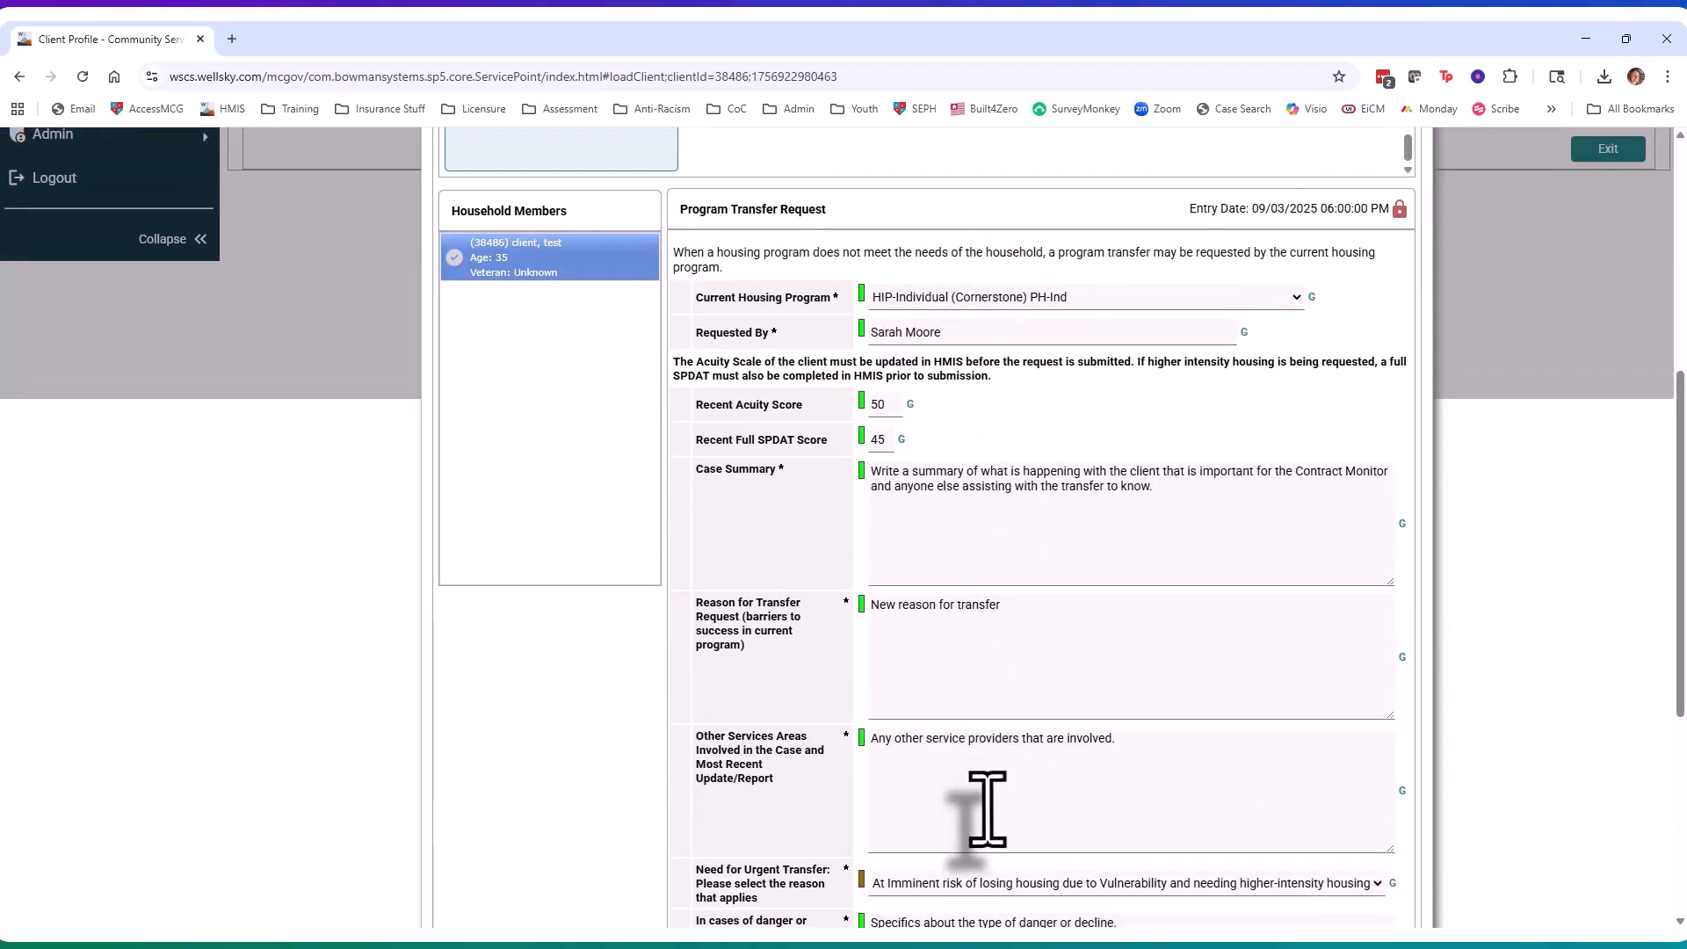
{"action": "scroll", "coordinate": [1005, 699], "scroll_direction": "down", "scroll_amount": 2}
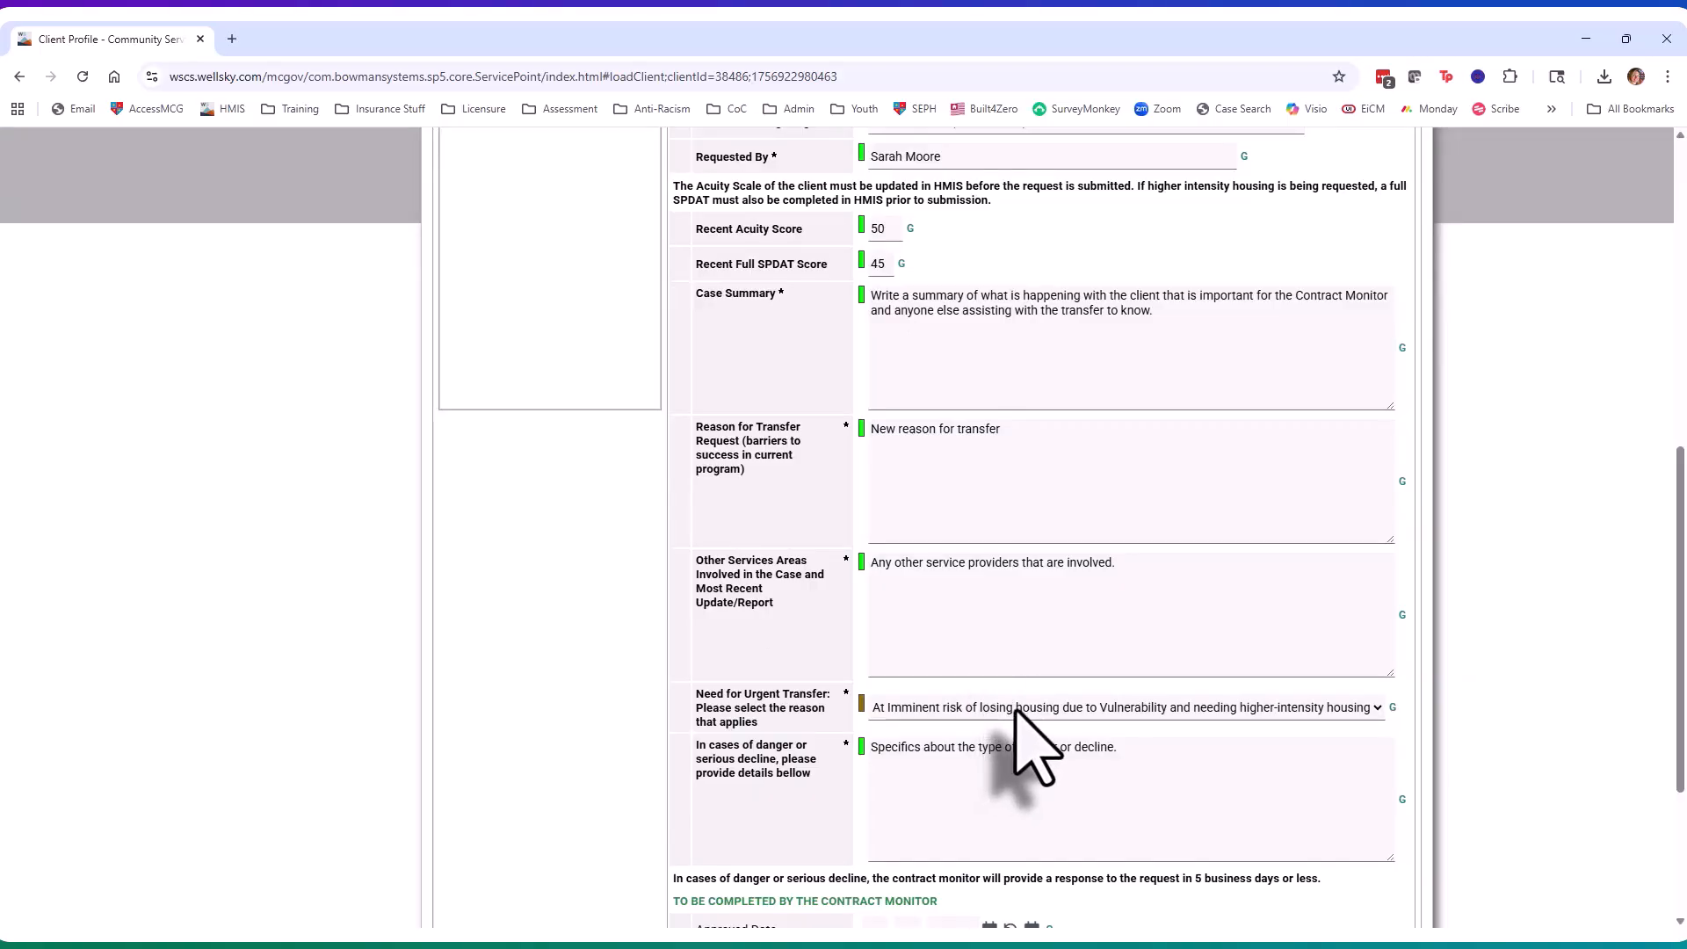
{"action": "scroll", "coordinate": [1018, 710], "scroll_direction": "down", "scroll_amount": 2}
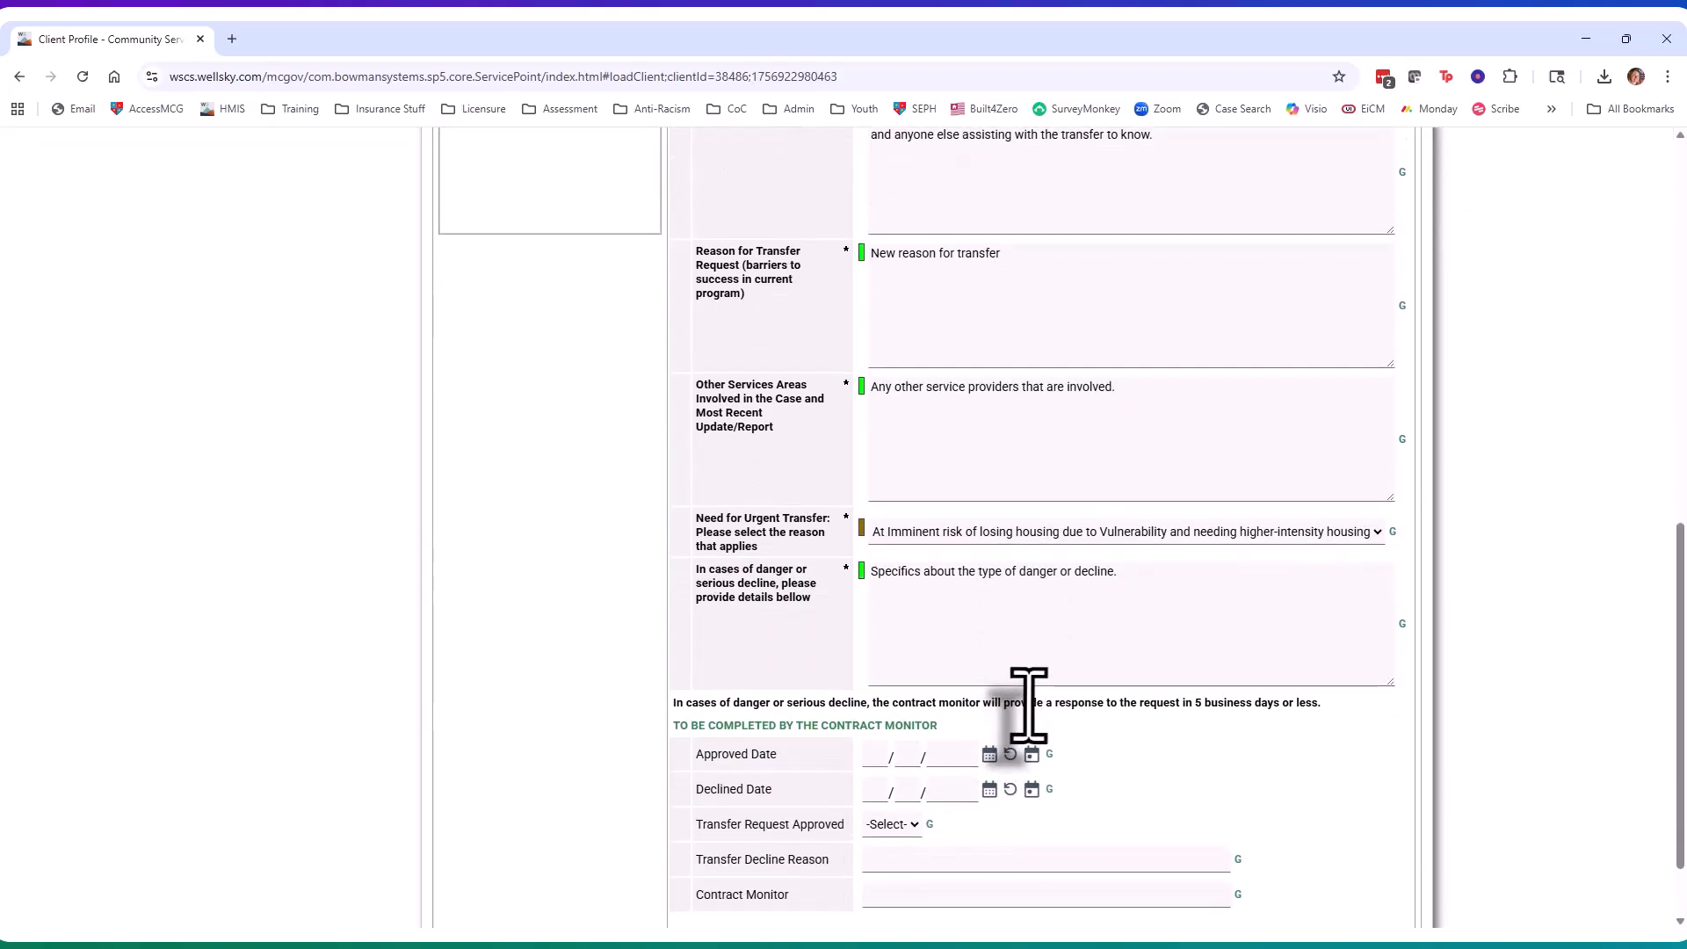
{"action": "left_click_drag", "start_coordinate": [949, 724], "coordinate": [689, 745]}
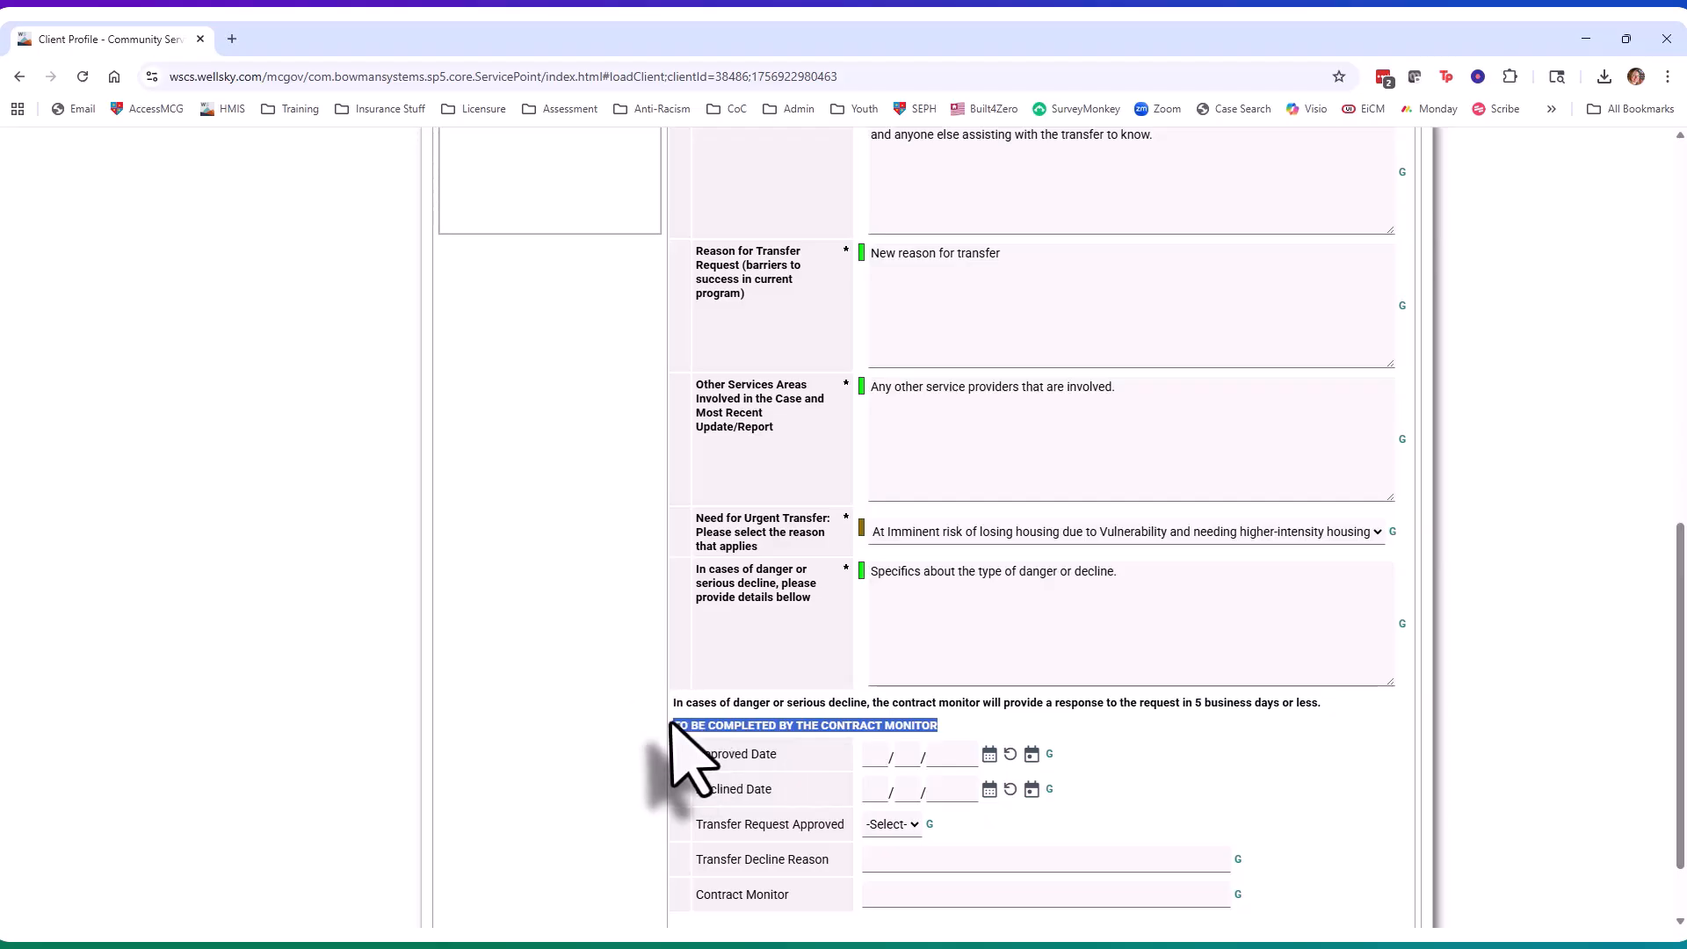
{"action": "left_click", "coordinate": [976, 749]}
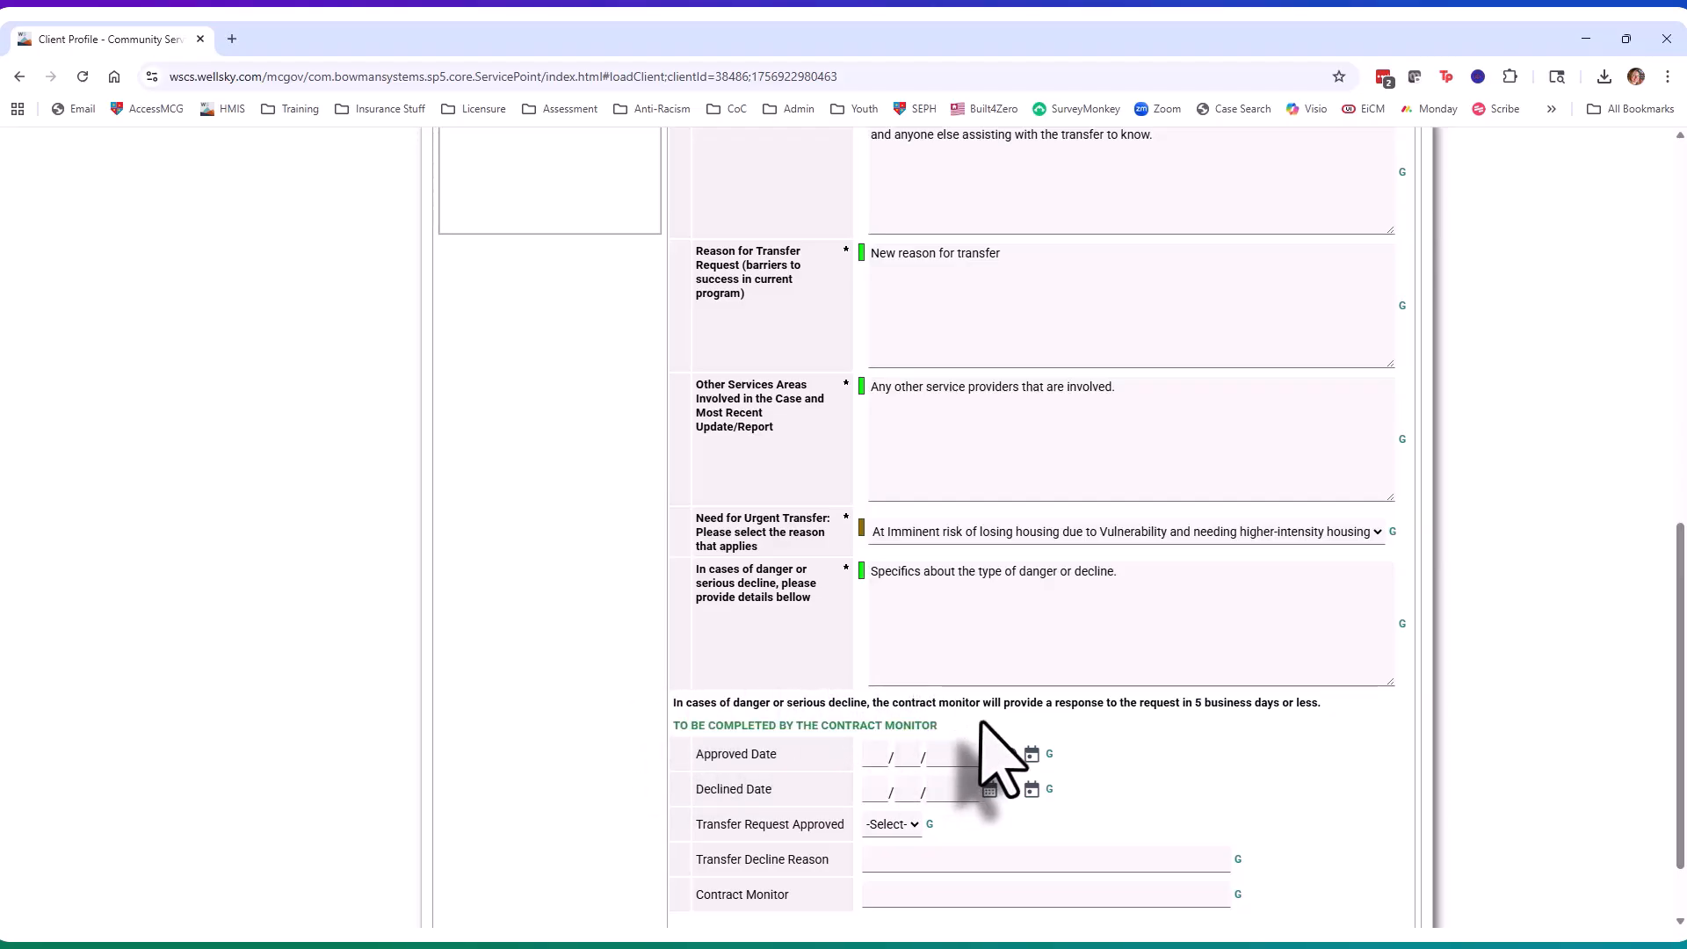
- Save the Program Transfer Request assessment and exit the entry/exit data
{"action": "scroll", "coordinate": [1116, 764], "scroll_direction": "down", "scroll_amount": 1}
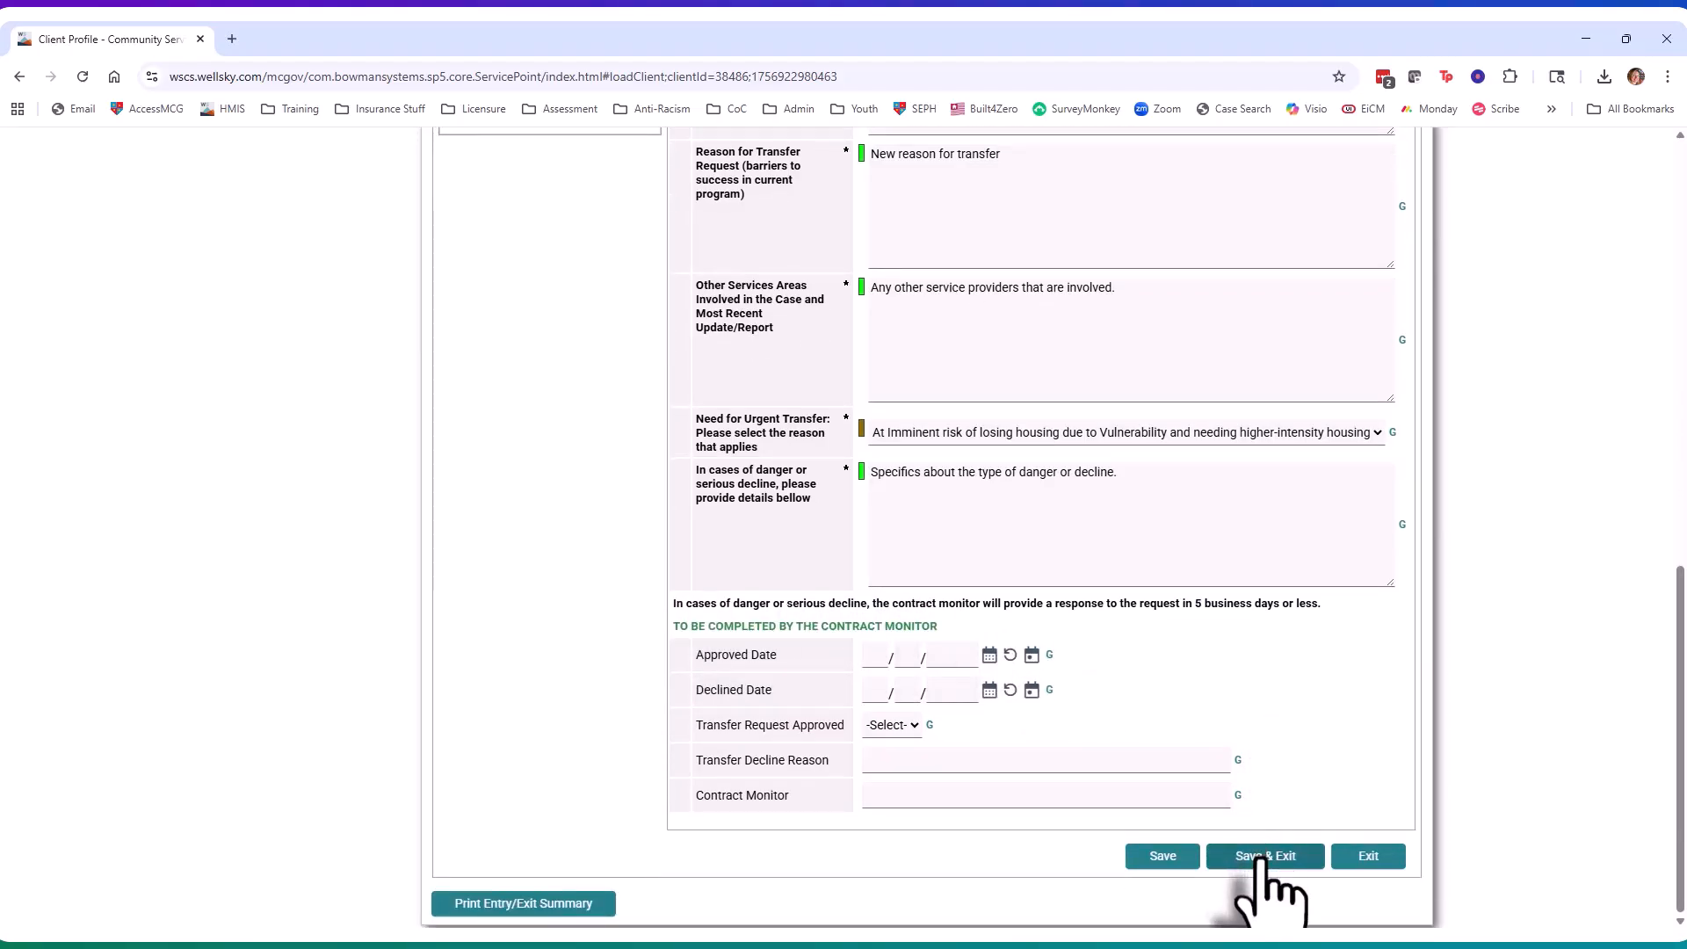
{"action": "left_click", "coordinate": [1265, 861]}
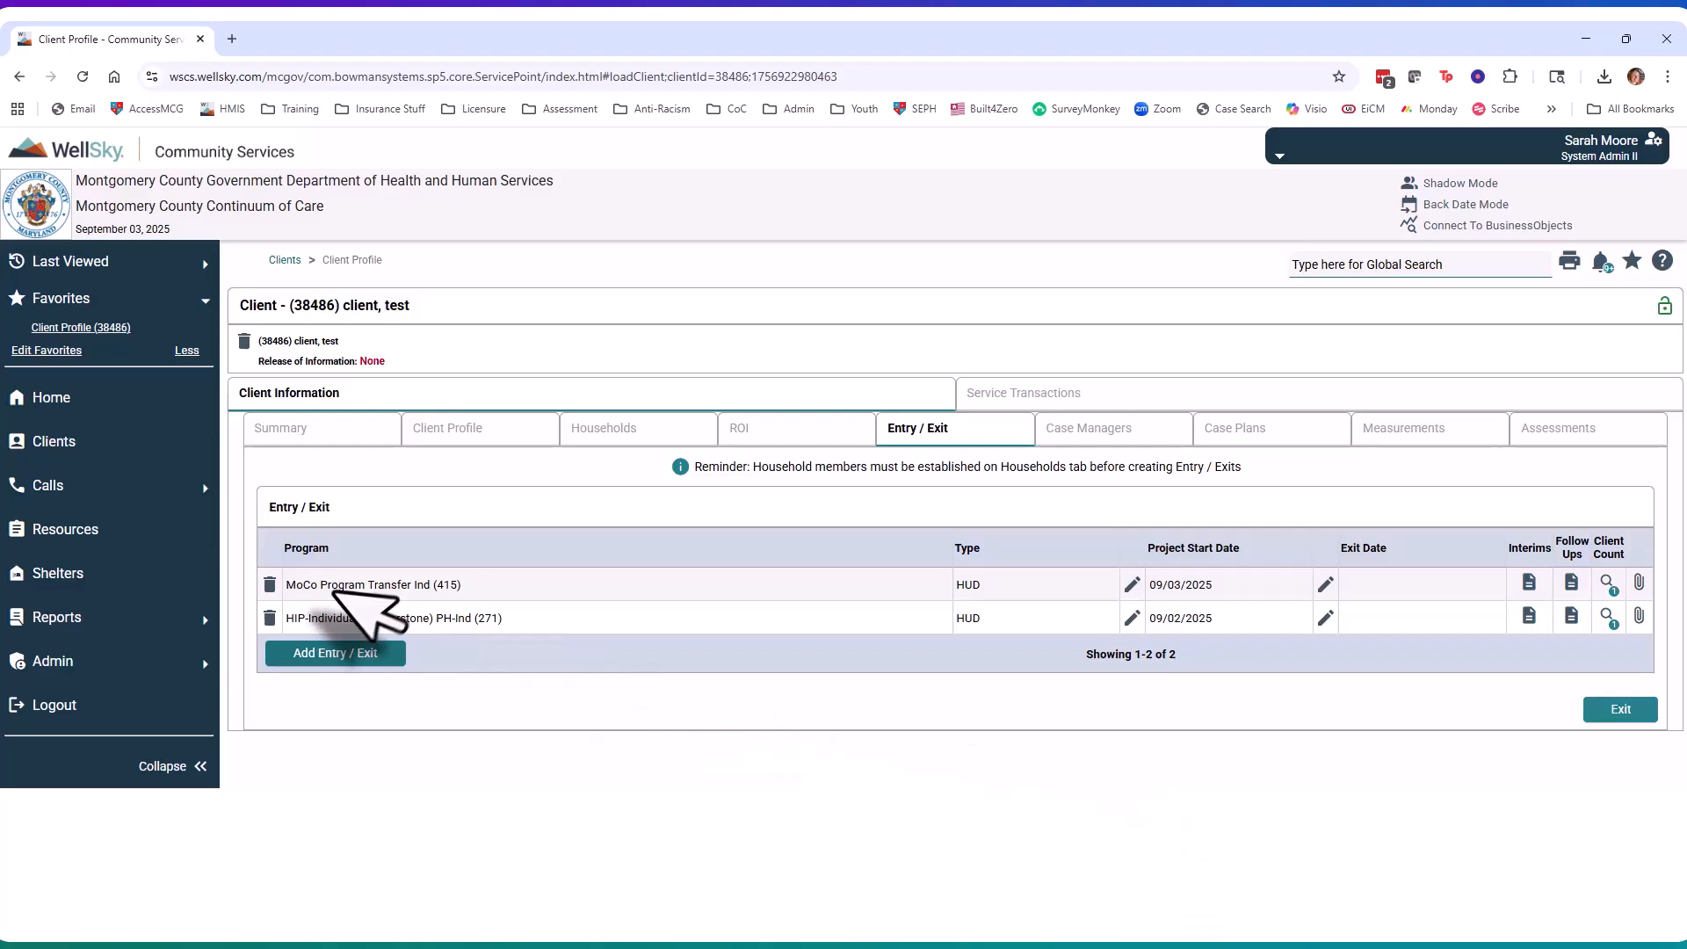